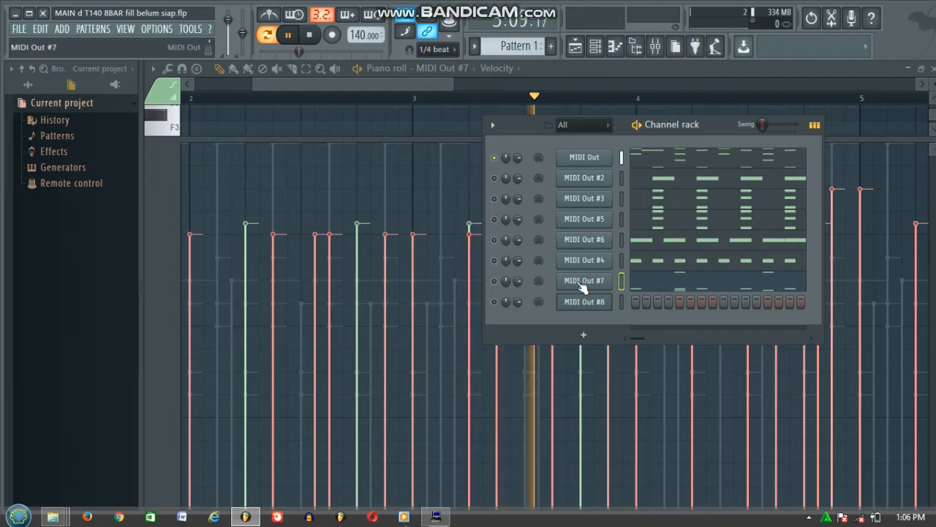
Unmute the MIDI Out #7 channel and return to its piano roll
right_click(584, 283)
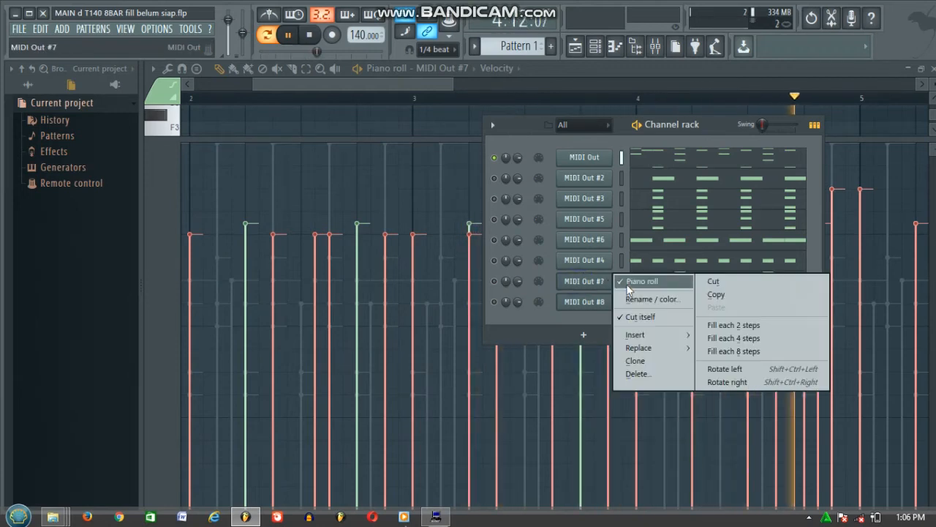
click(497, 282)
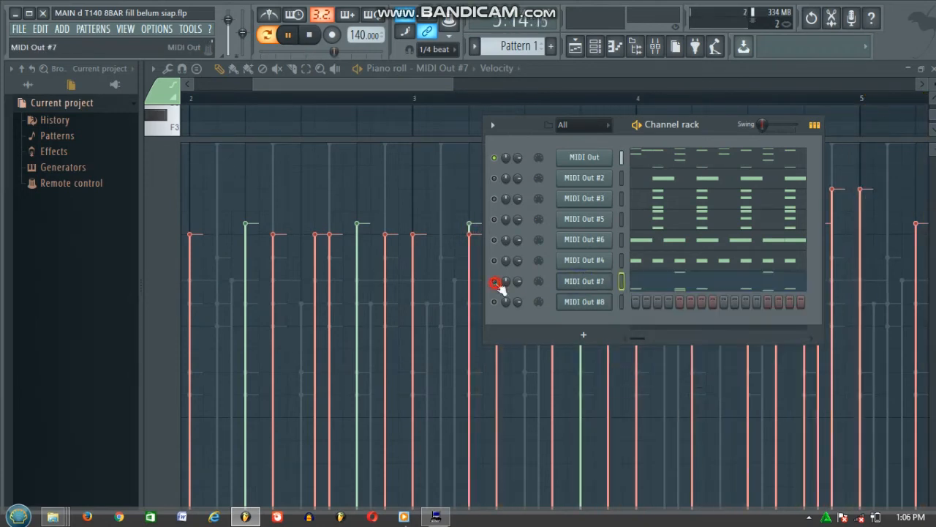
right_click(585, 283)
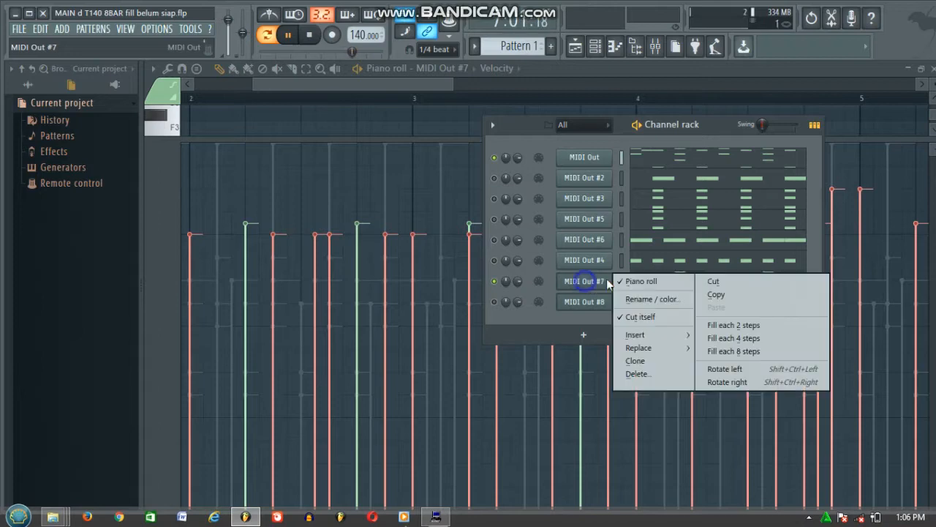
click(431, 220)
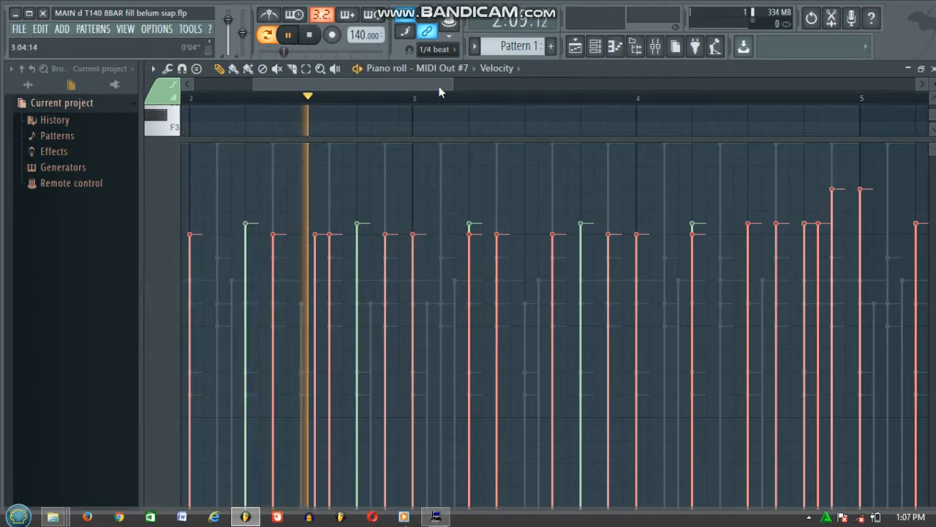
Lower the higher MIDI Out #7 note velocities in bars 4 to 7 to match the earlier bars, then stop playback
drag(450, 85, 602, 93)
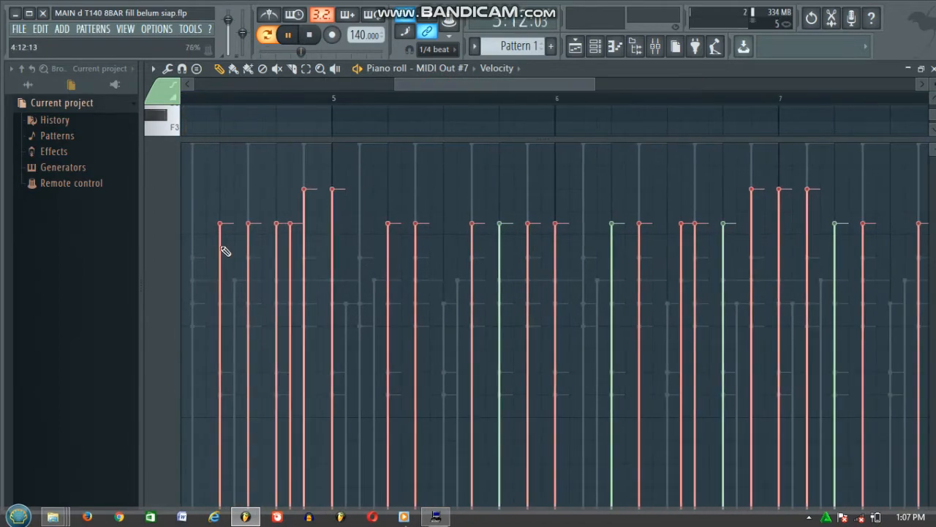
drag(251, 238, 790, 241)
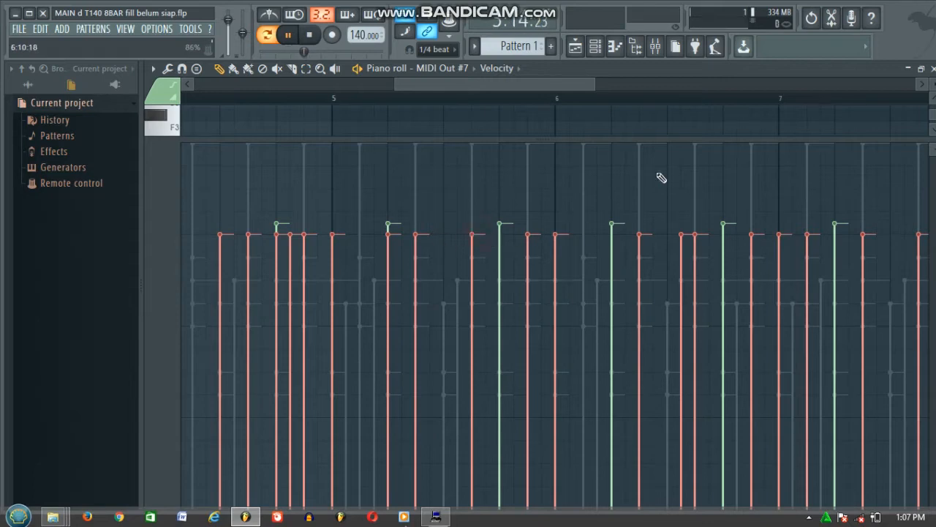
drag(538, 89, 647, 87)
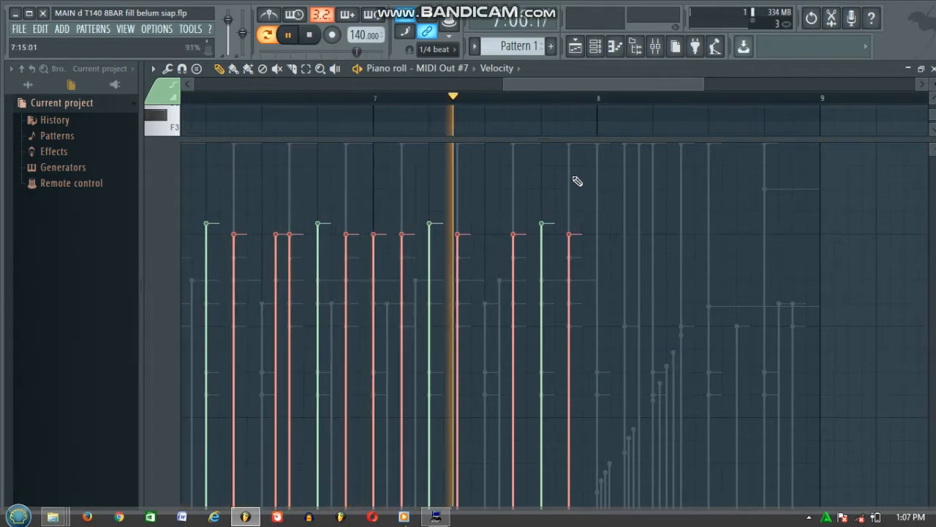
drag(617, 89, 332, 98)
key(space)
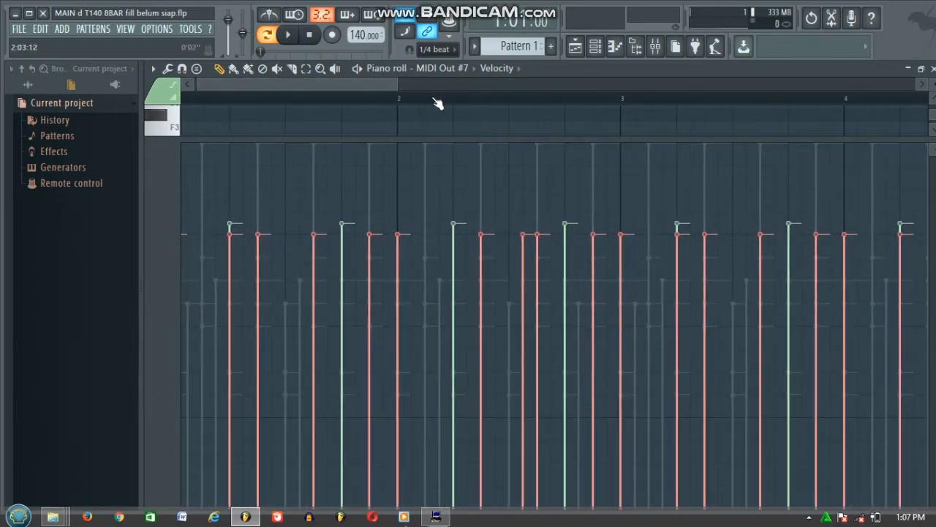
Shrink the velocity lane so the MIDI Out #7 notes from bar 1 to bar 7 show above it
scroll(436, 103, down, 5)
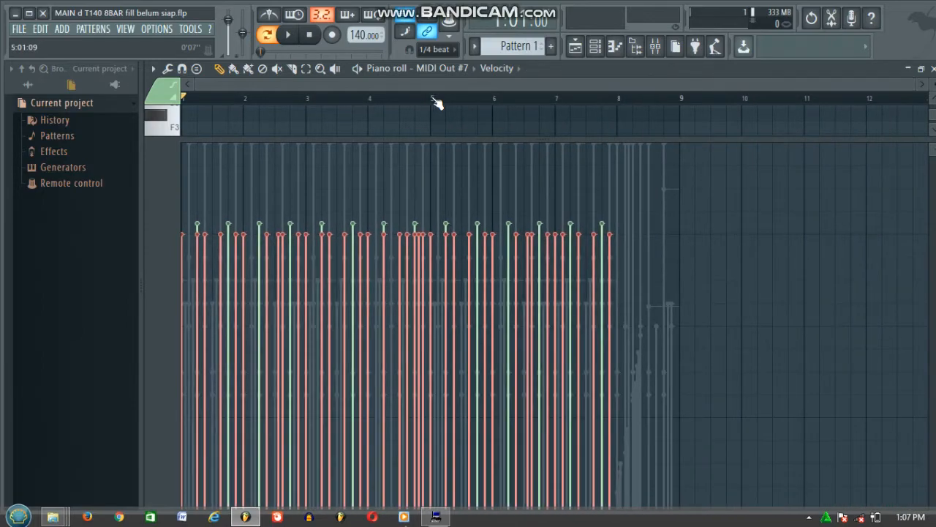
scroll(437, 103, up, 5)
drag(425, 88, 215, 92)
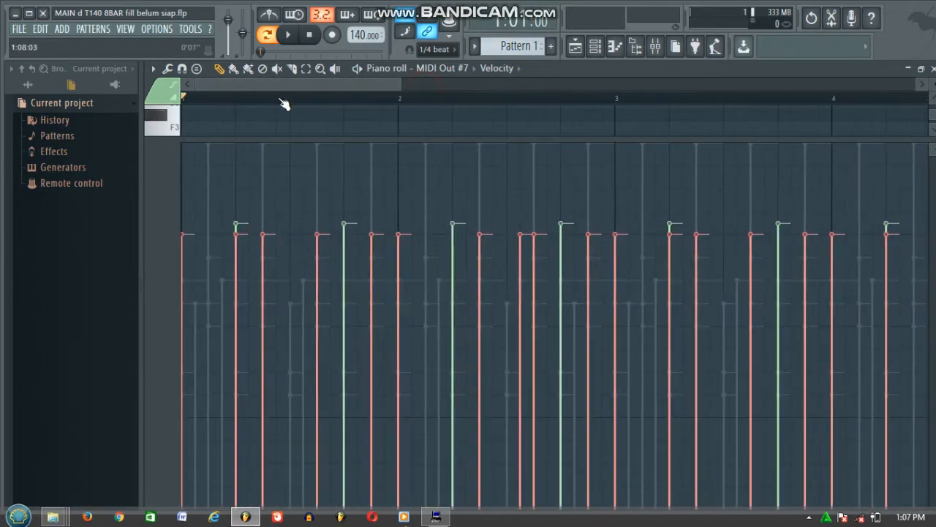
scroll(284, 104, down, 2)
key(space)
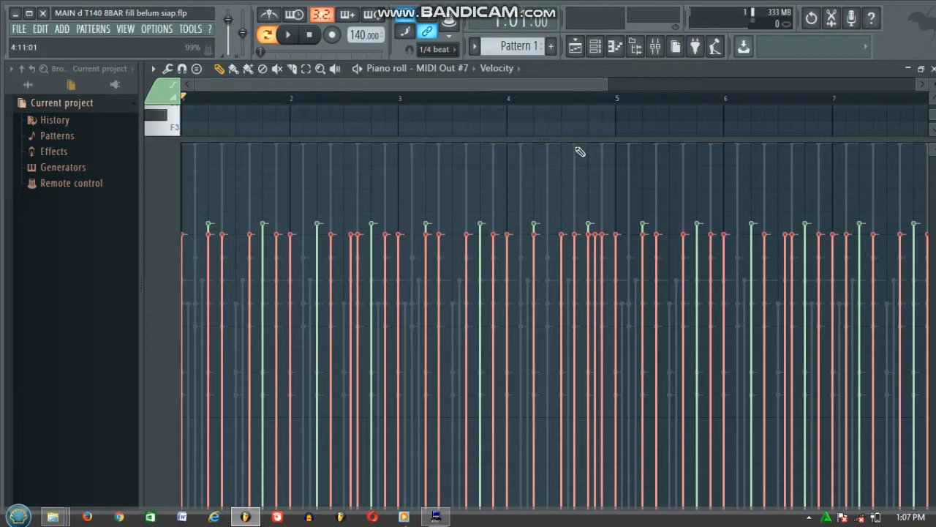
drag(575, 139, 585, 404)
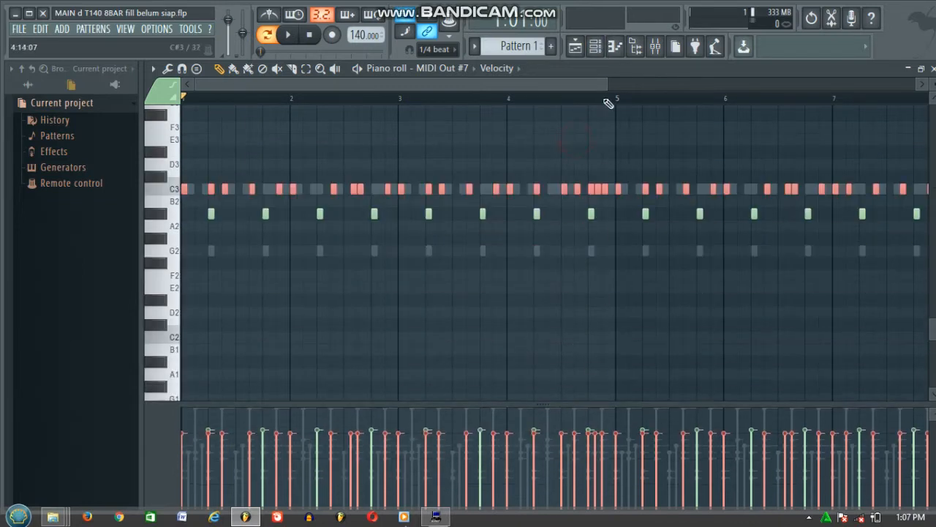
Audition the pattern from the channel rack with MIDI Out #4 and MIDI Out #6 unmuted alongside MIDI Out #7
click(596, 50)
key(space)
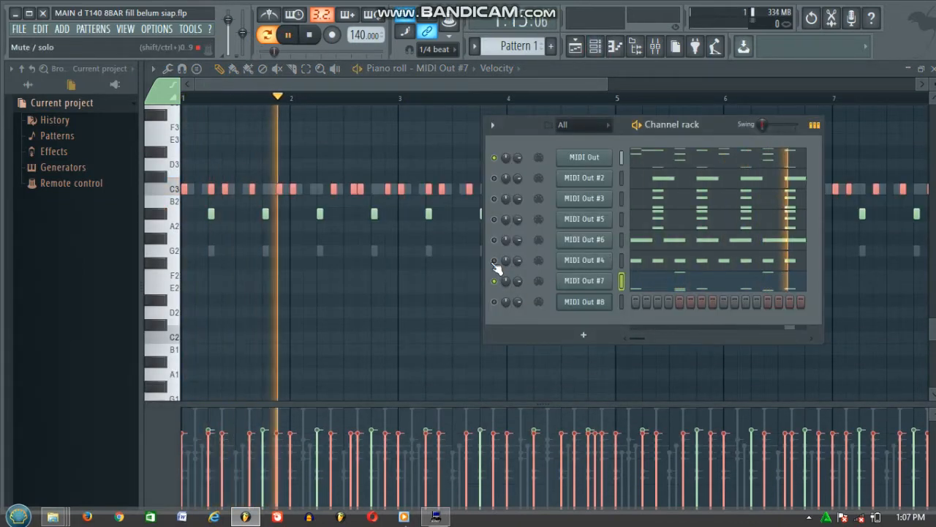
click(494, 262)
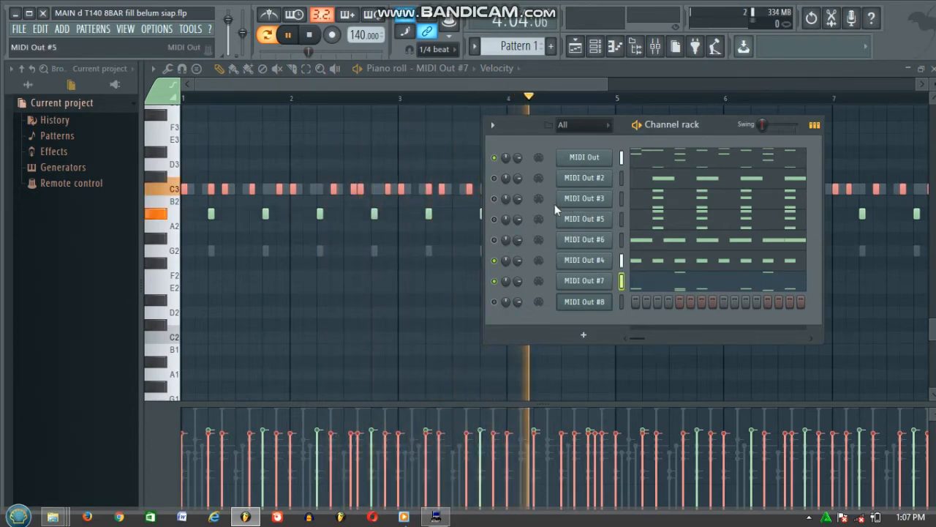
click(494, 178)
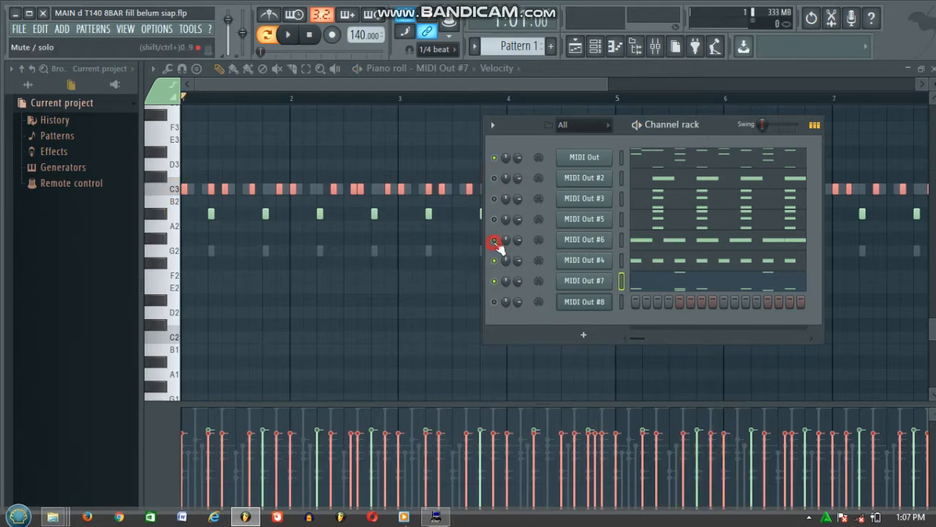
key(space)
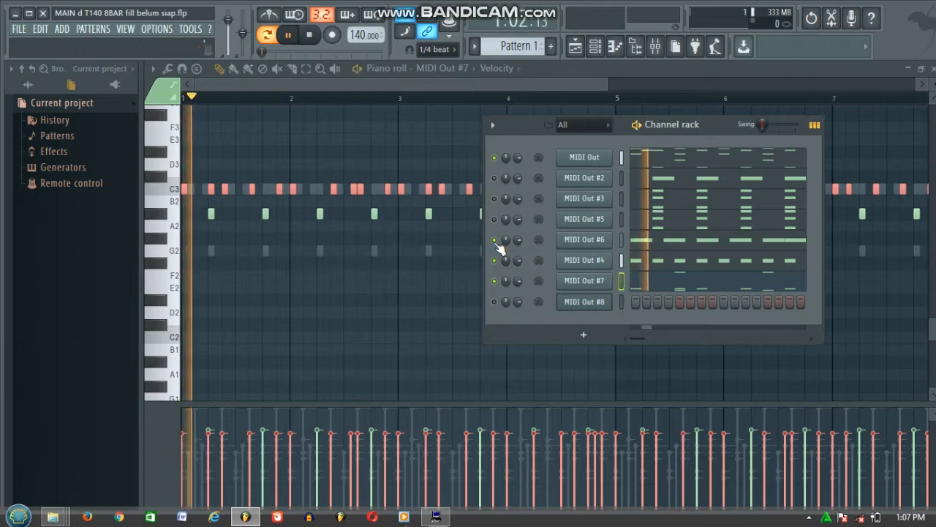
key(space)
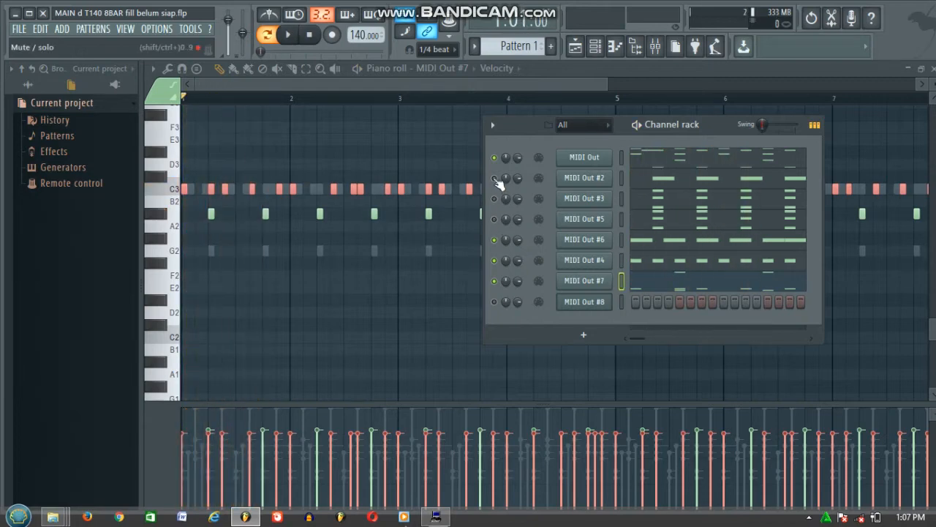
Audition the pattern with MIDI Out #5, #2 and #3 added, switching the MIDI Out channel off and on again
key(space)
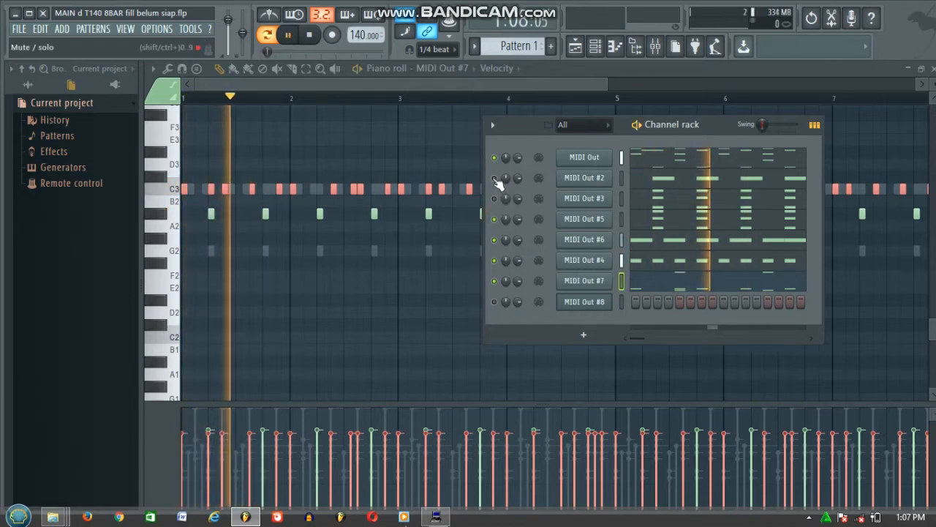
key(space)
click(494, 178)
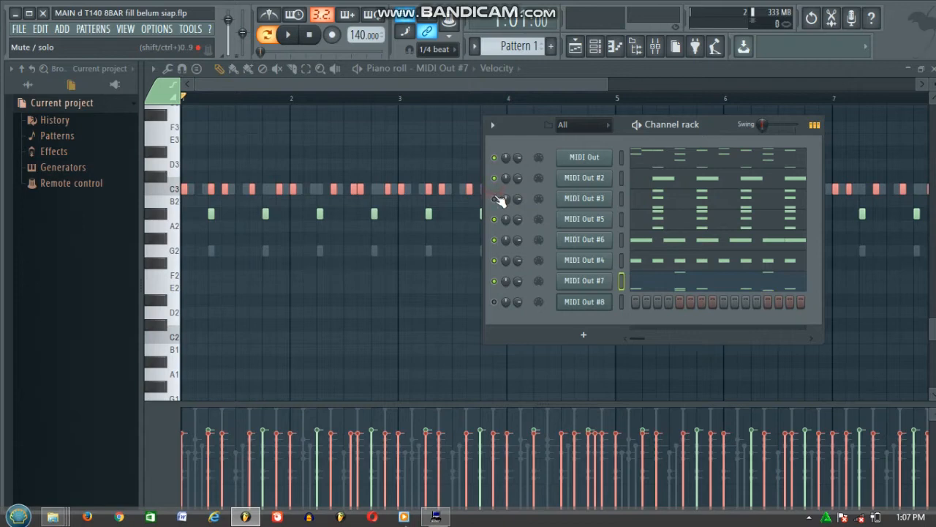
key(space)
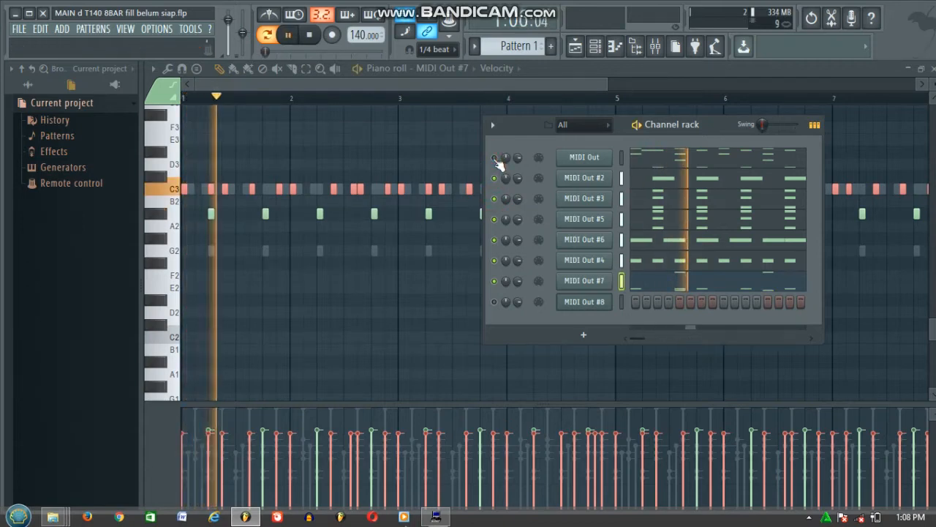
key(space)
click(495, 159)
key(space)
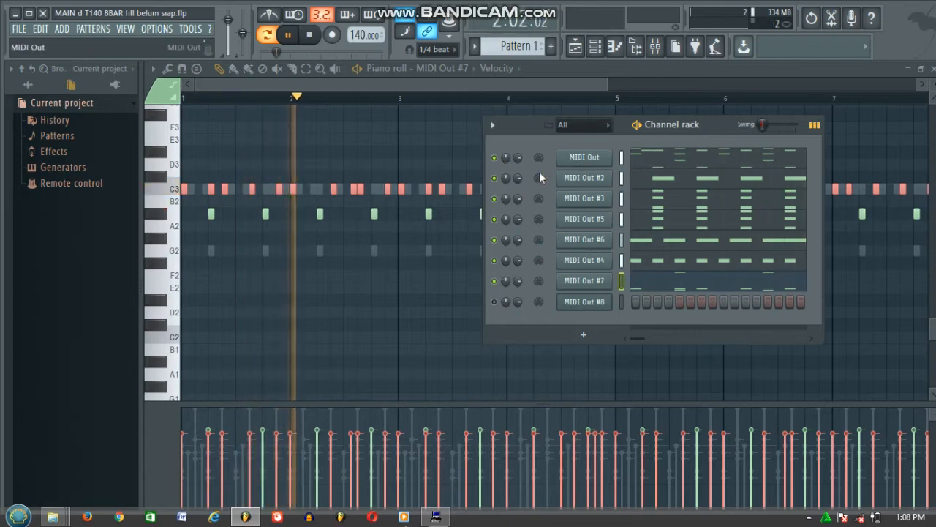
key(space)
Mute the MIDI Out #2 to #7 channels and open the MIDI Out channel's piano roll
click(494, 178)
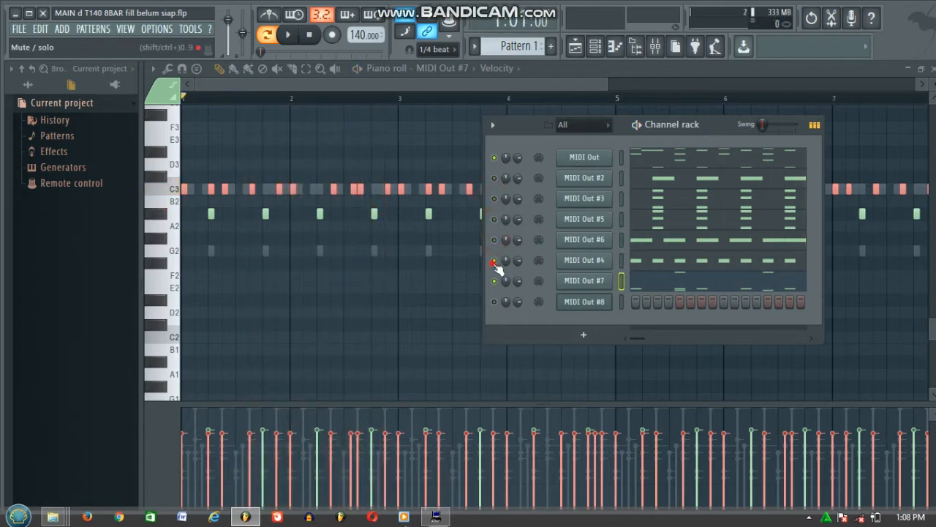
right_click(585, 158)
click(625, 160)
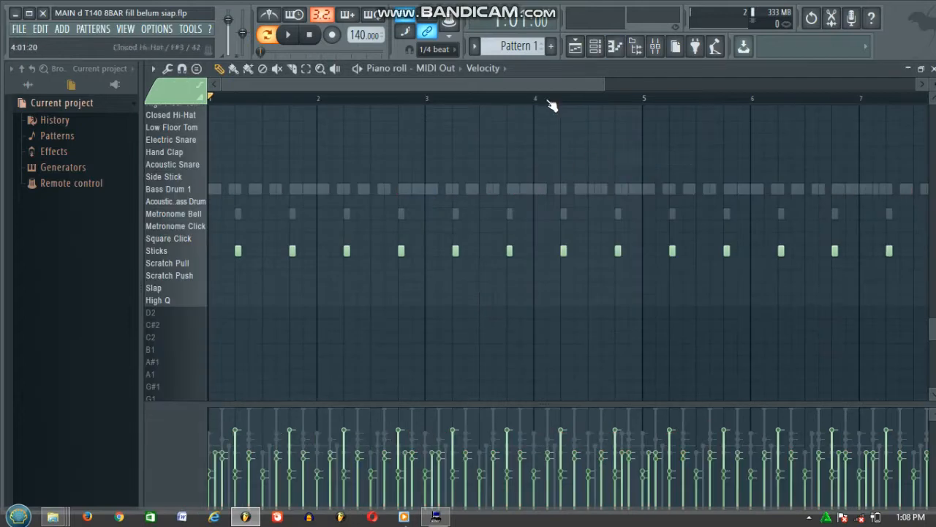
Play the pattern and examine the MIDI Out drum notes and velocities, including the fill in bar 8
scroll(549, 99, down, 4)
scroll(583, 179, up, 5)
scroll(583, 178, up, 2)
scroll(583, 178, down, 3)
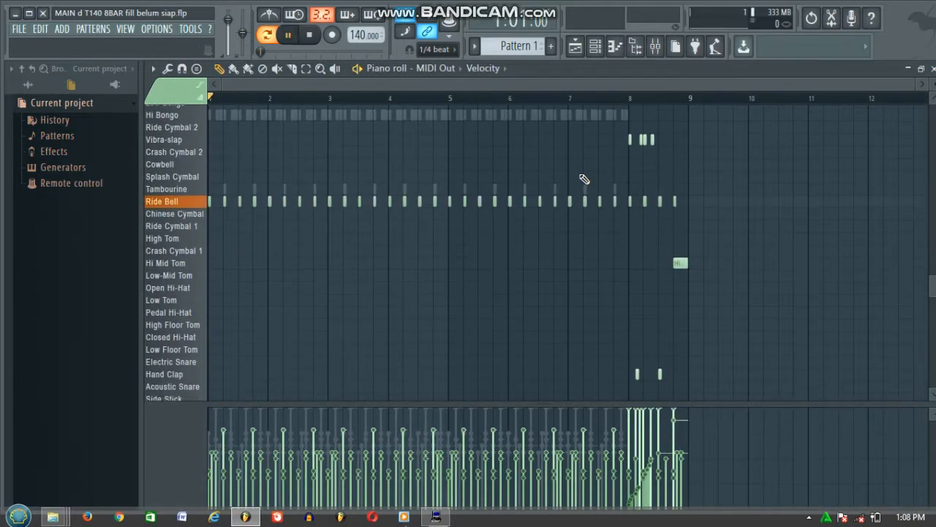
key(space)
scroll(610, 203, down, 5)
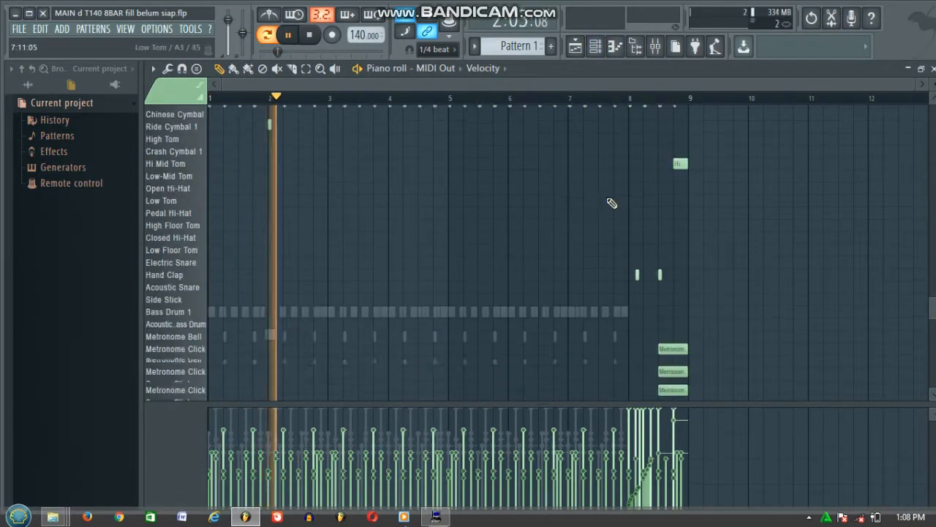
drag(622, 401, 665, 380)
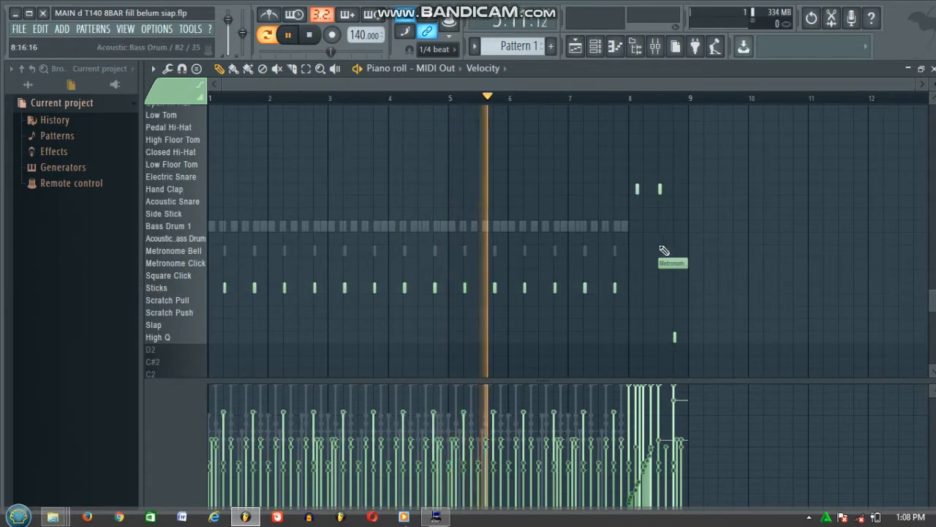
scroll(569, 222, up, 5)
Unmute MIDI Out #2, #5, #6 and #4 one after another in the channel rack during playback, keeping #7 muted
click(613, 49)
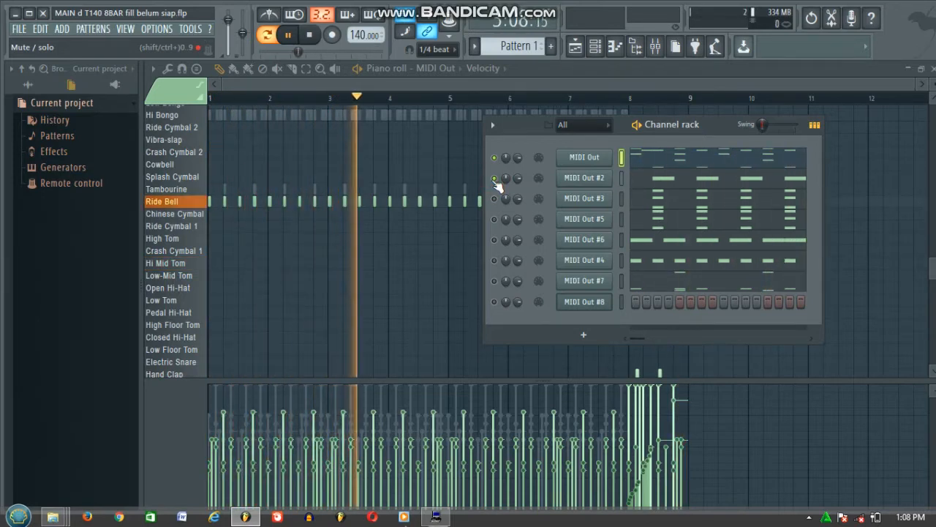
click(495, 221)
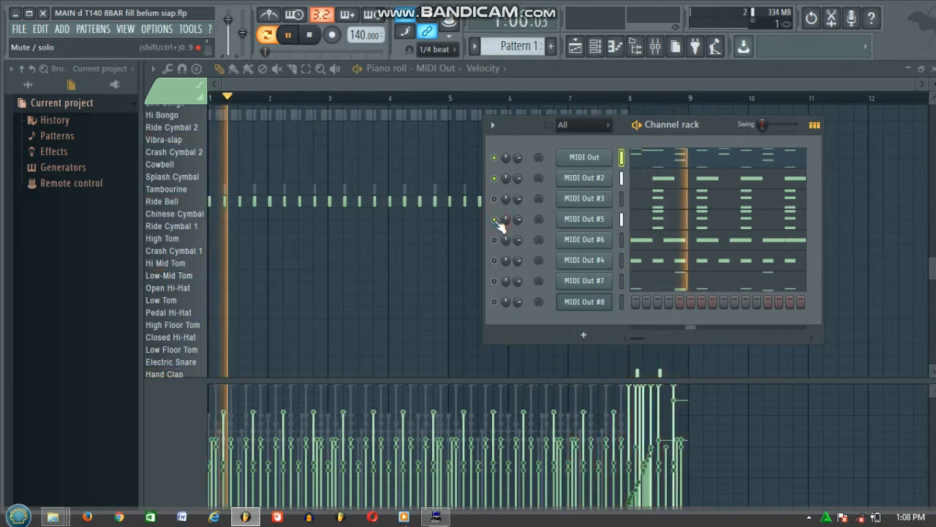
click(495, 240)
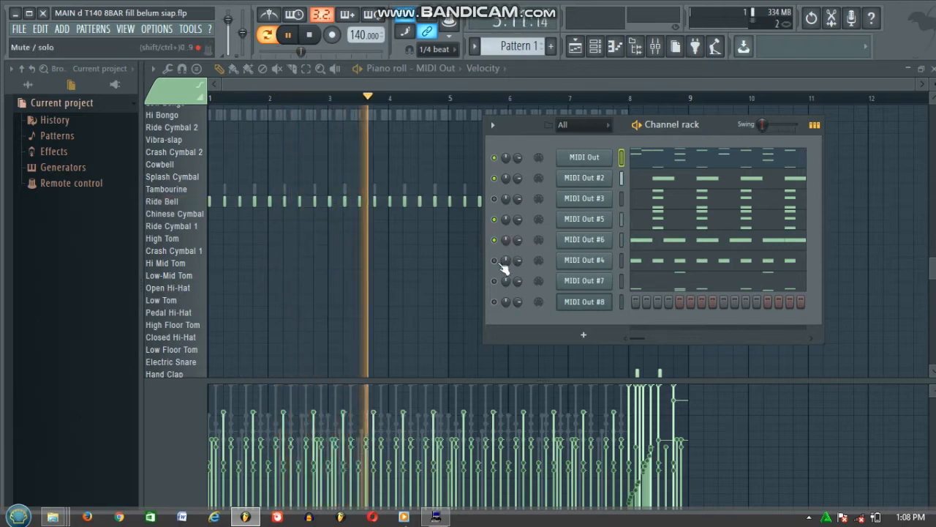
click(495, 261)
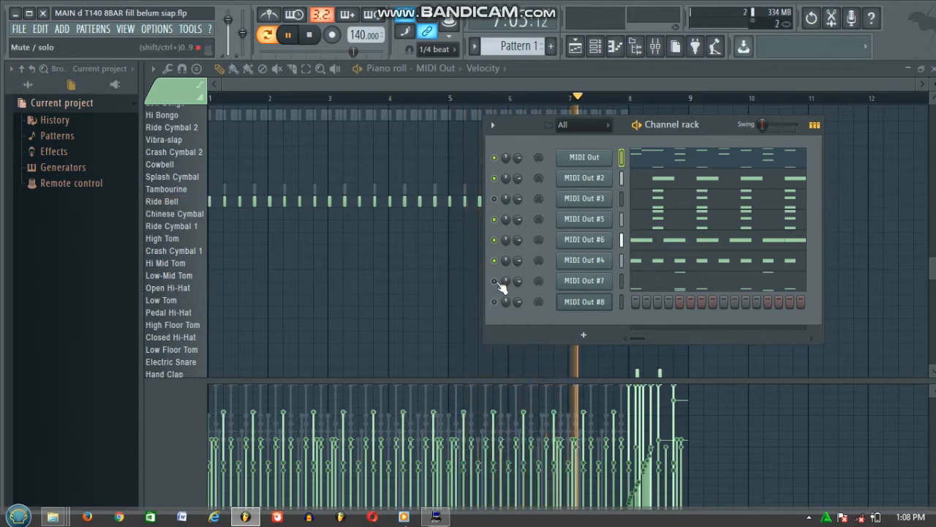
click(495, 281)
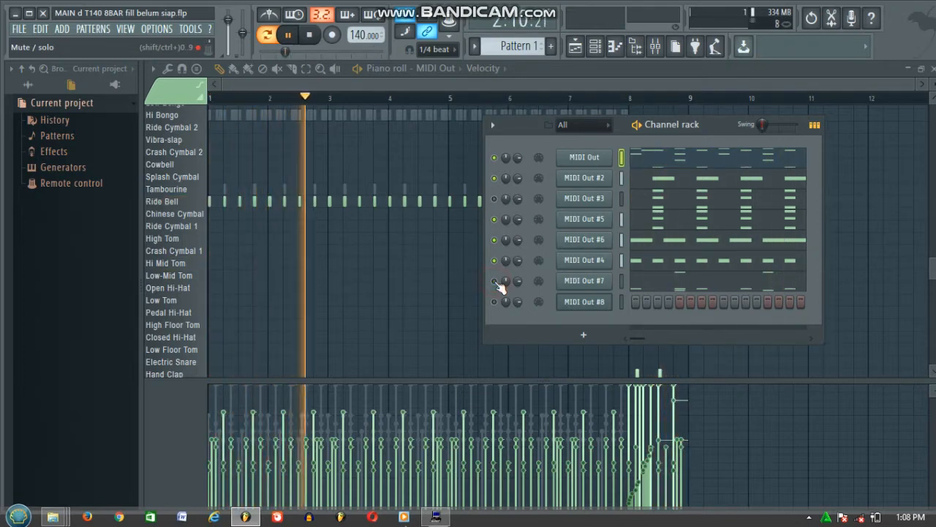
Audition the mix with MIDI Out and MIDI Out #6 muted, switching both channels back on
click(493, 157)
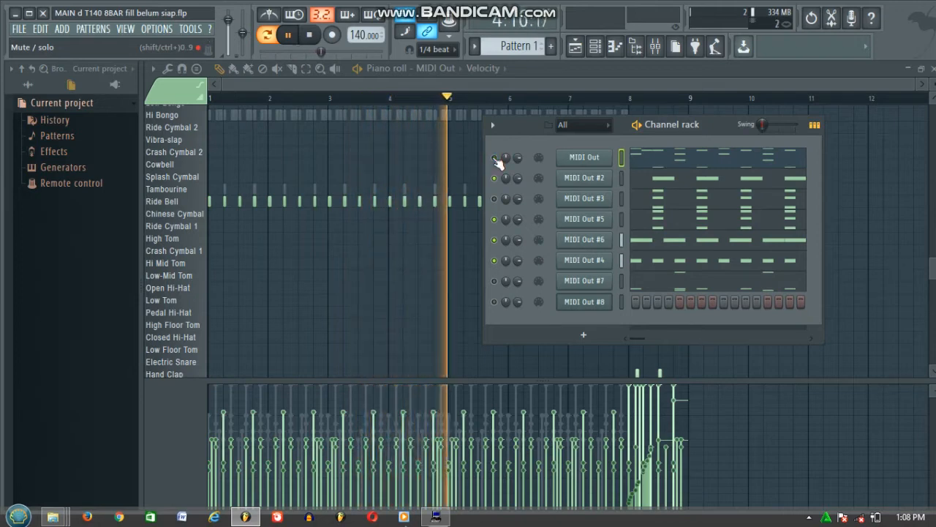
click(495, 239)
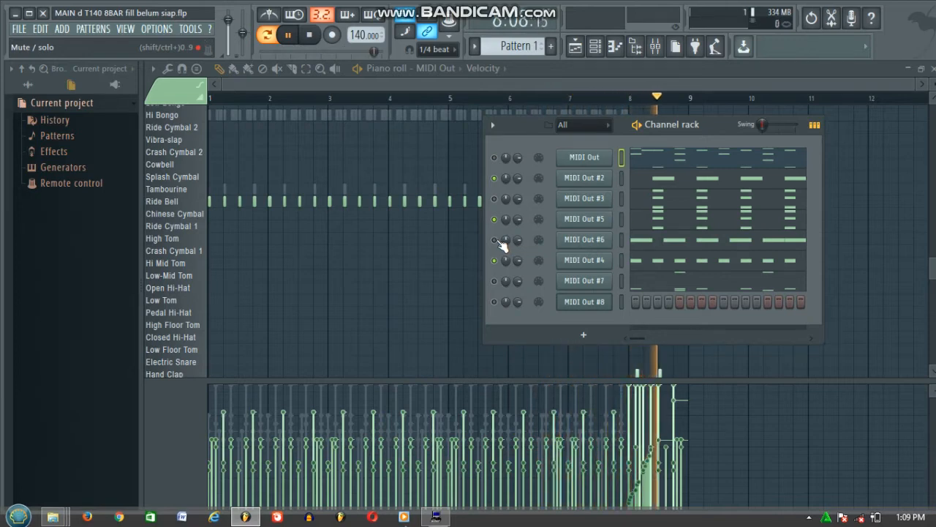
click(495, 240)
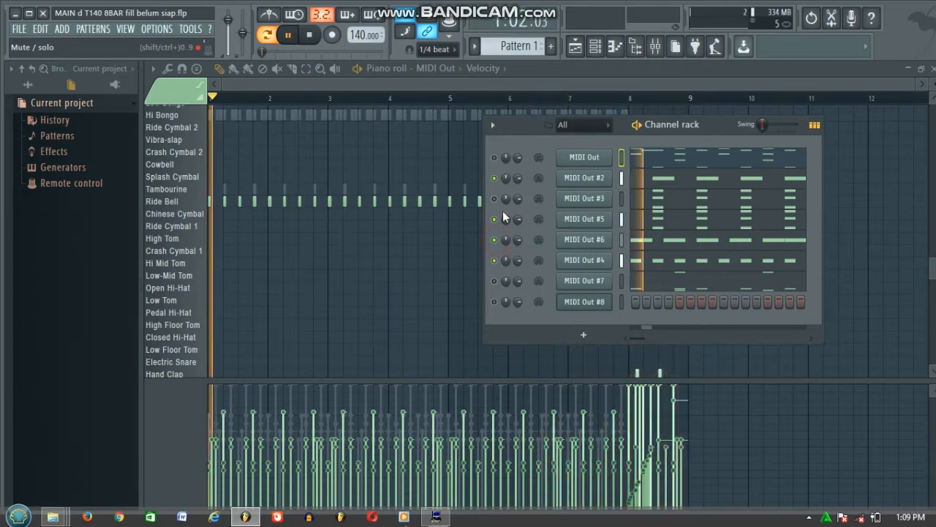
click(495, 157)
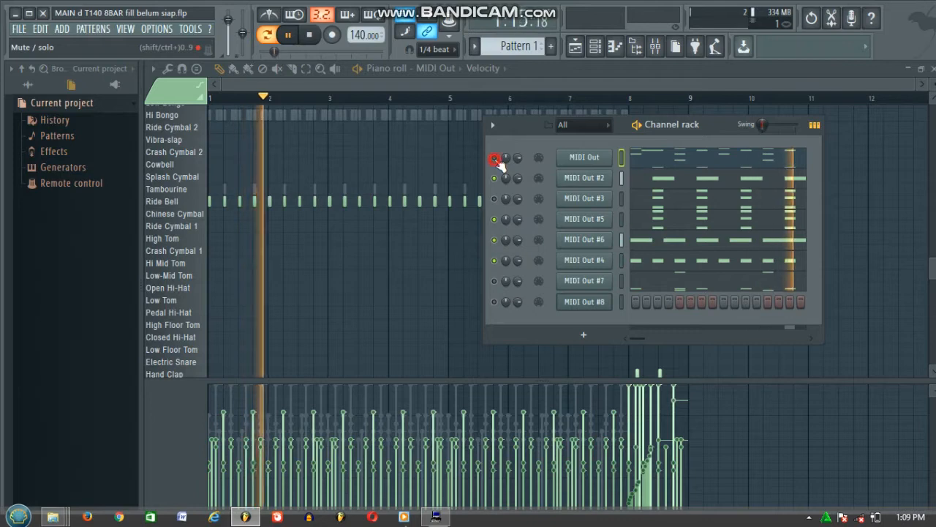
Unmute MIDI Out #7 and copy all of the C3 notes in its piano roll
click(497, 282)
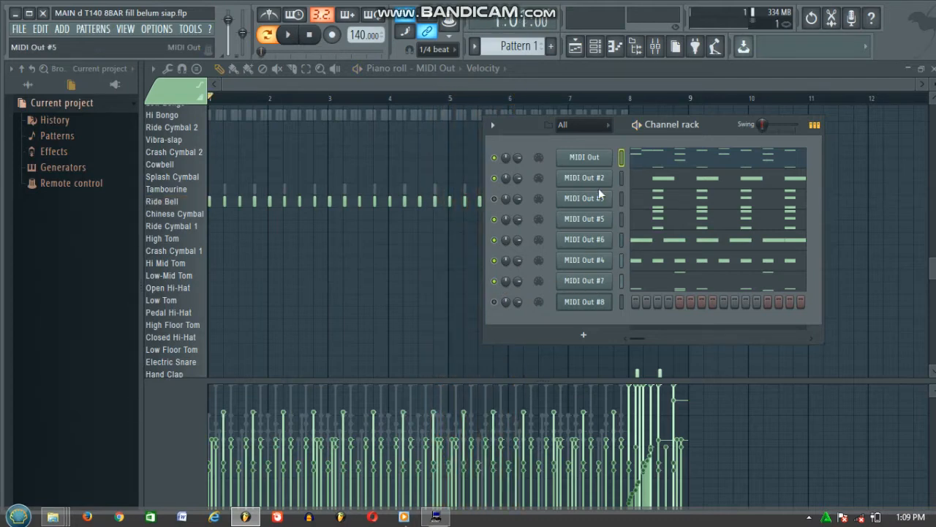
right_click(573, 284)
click(629, 278)
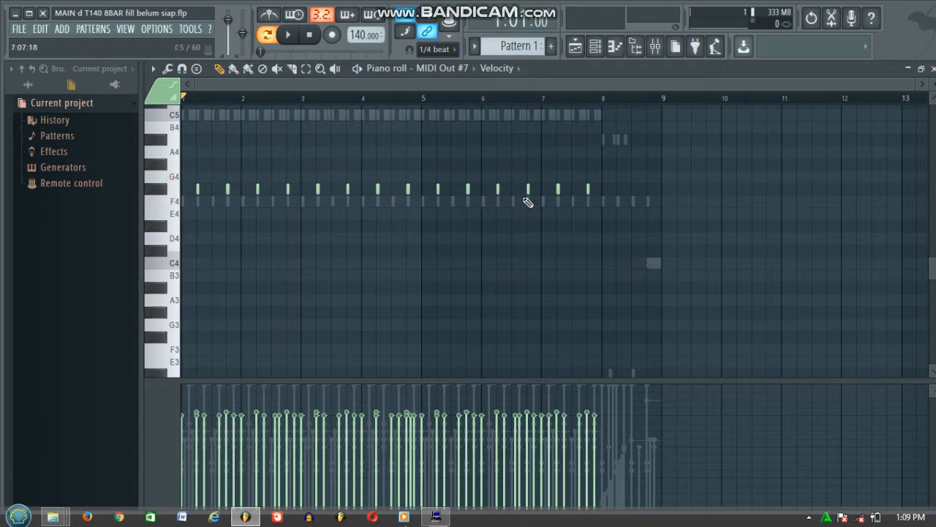
scroll(464, 251, down, 6)
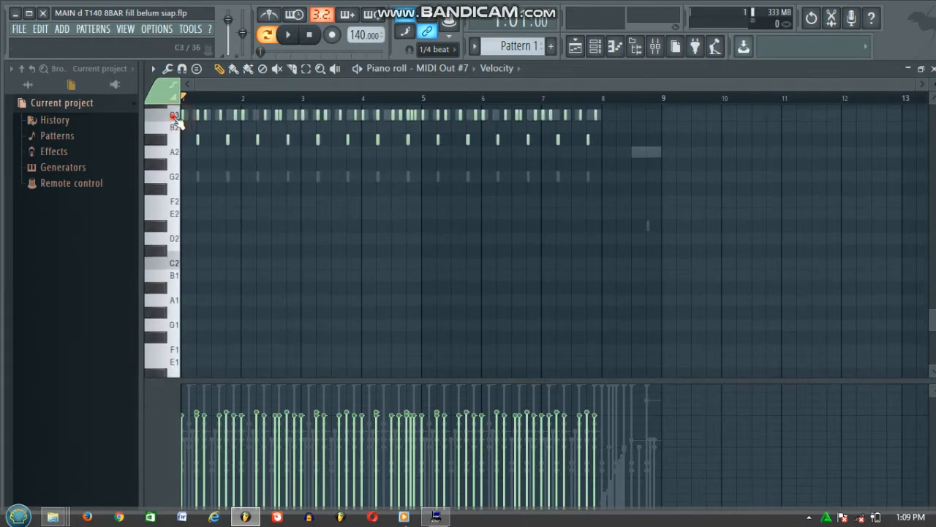
scroll(558, 130, up, 2)
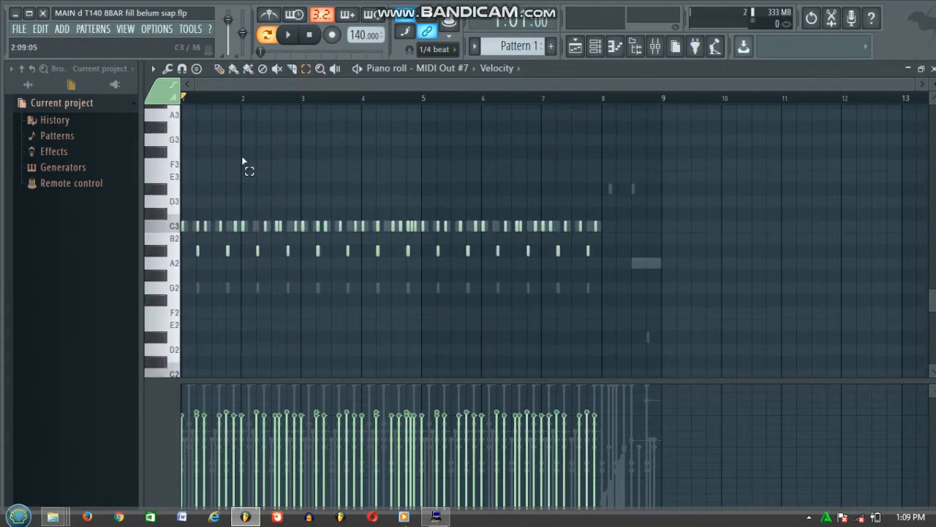
double_click(167, 226)
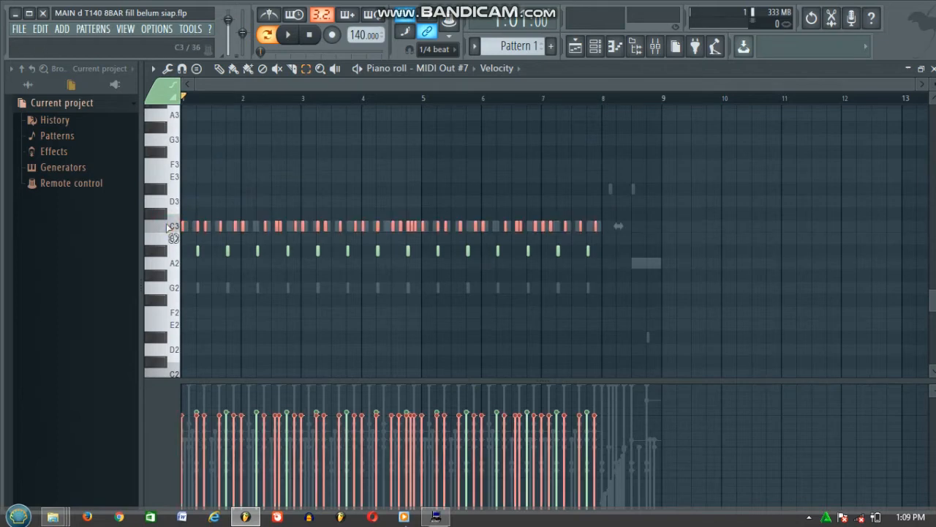
Paste the C3 notes copied from MIDI Out #7 into the MIDI Out channel's piano roll
click(598, 46)
right_click(589, 156)
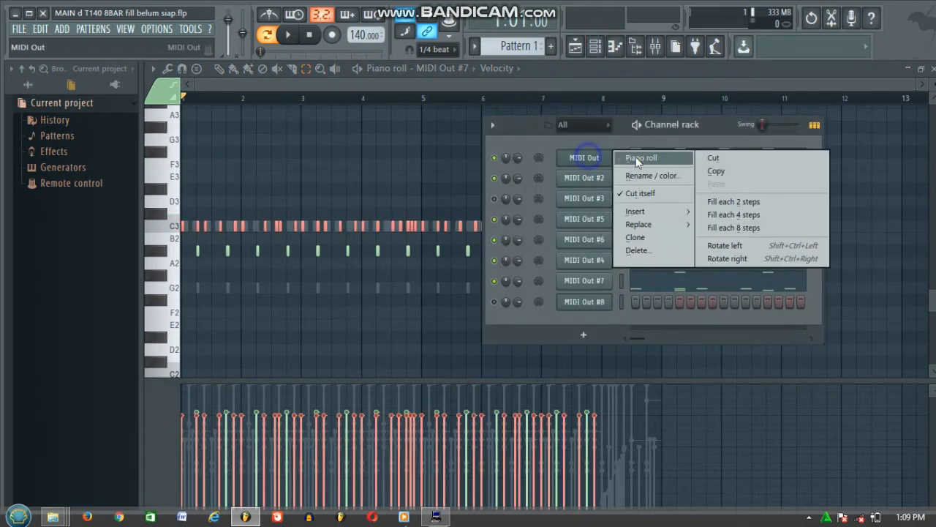
click(639, 157)
scroll(286, 187, up, 5)
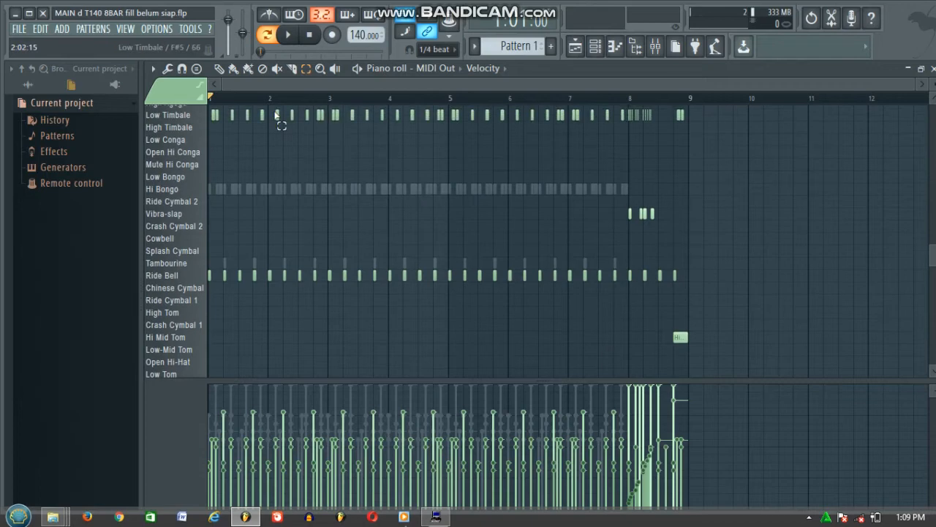
double_click(276, 114)
scroll(325, 142, up, 9)
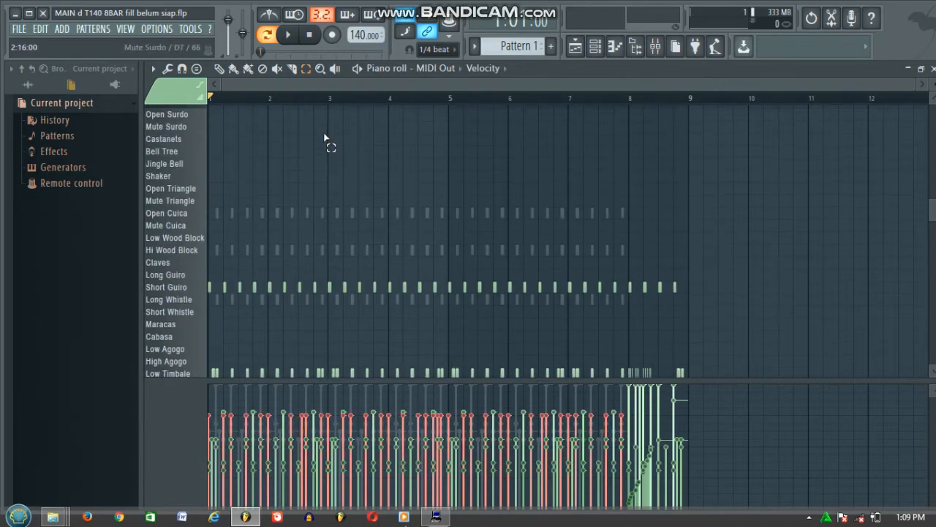
scroll(325, 142, down, 5)
scroll(325, 141, down, 5)
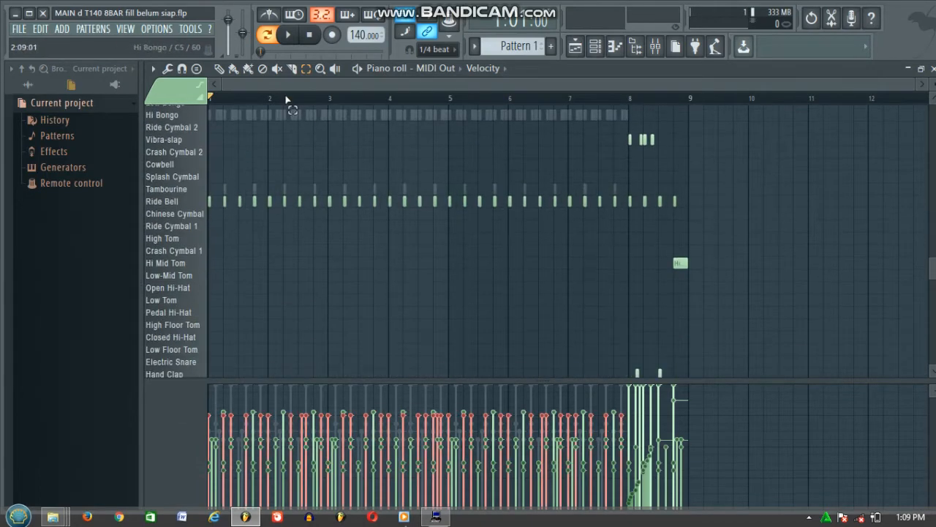
Move the pasted notes from the Bass Drum 1 row up to the Hi Wood Block row
click(233, 68)
scroll(314, 205, down, 4)
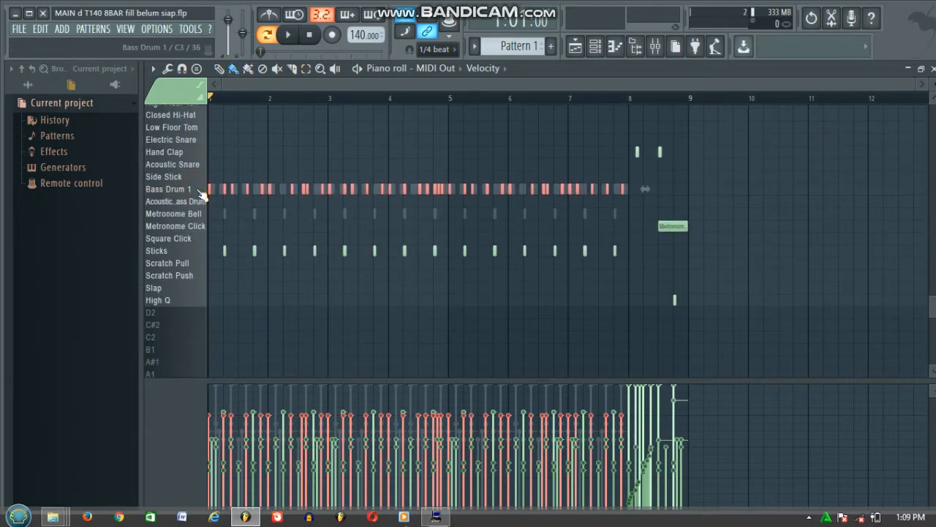
key(space)
scroll(267, 104, up, 3)
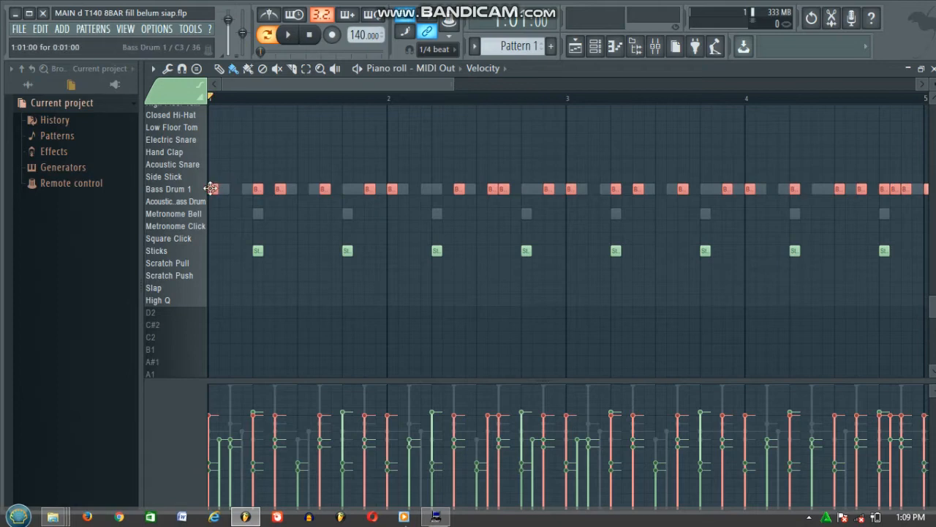
scroll(211, 189, up, 12)
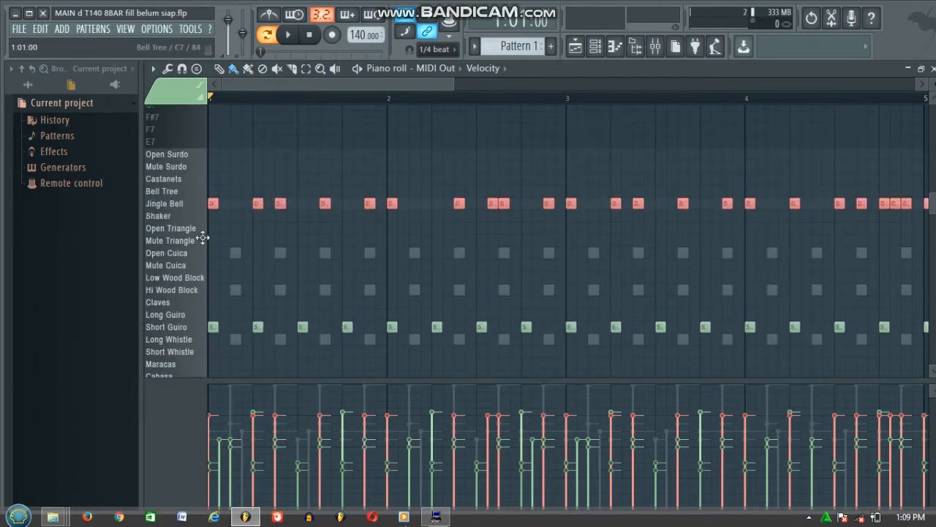
drag(203, 237, 199, 302)
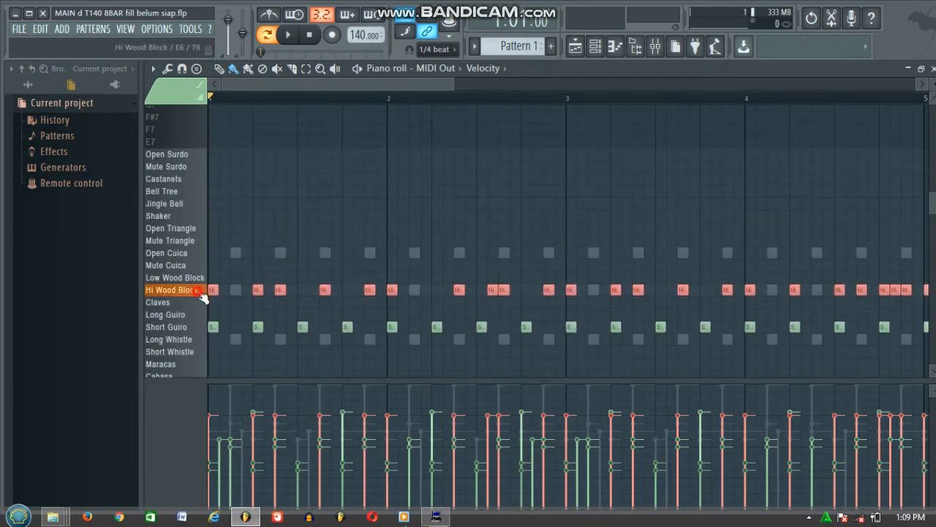
Play the pattern, examine the note velocities and compare the sound with MIDI Out #7 switched on and off
key(space)
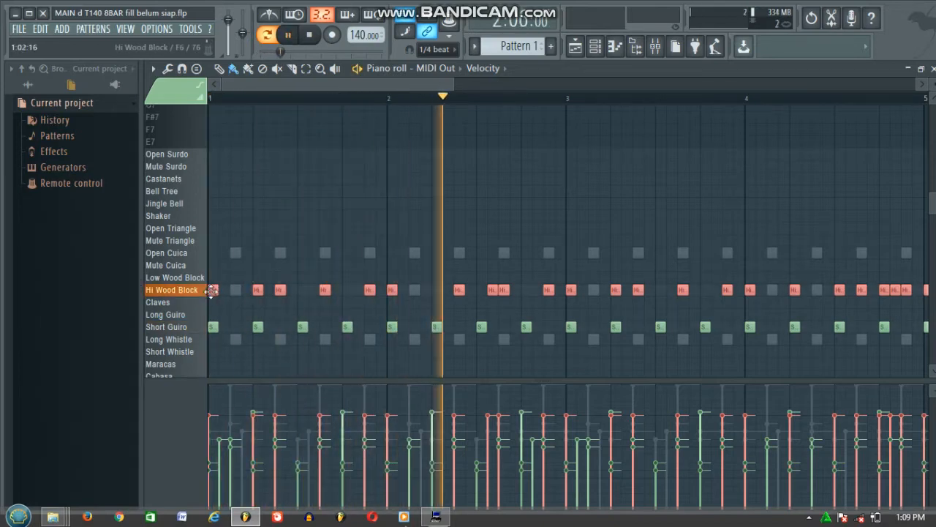
drag(278, 380, 306, 144)
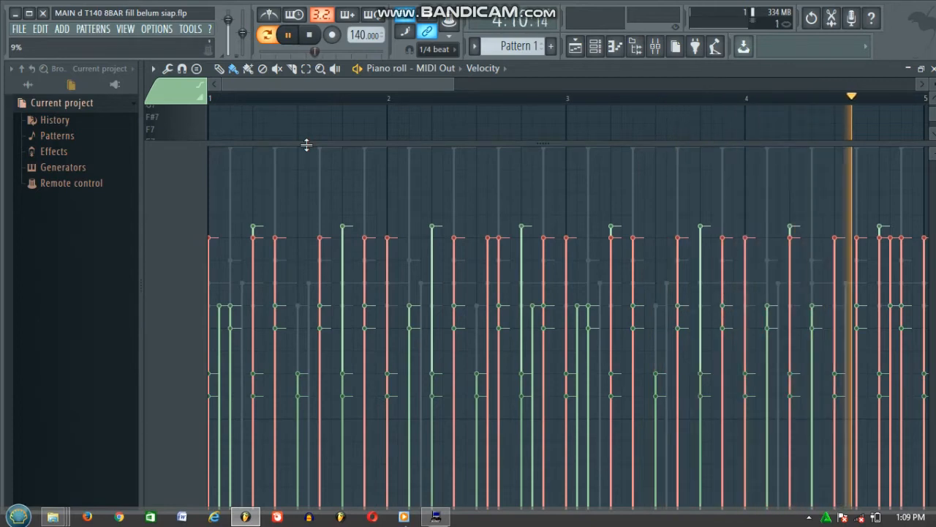
drag(306, 144, 297, 398)
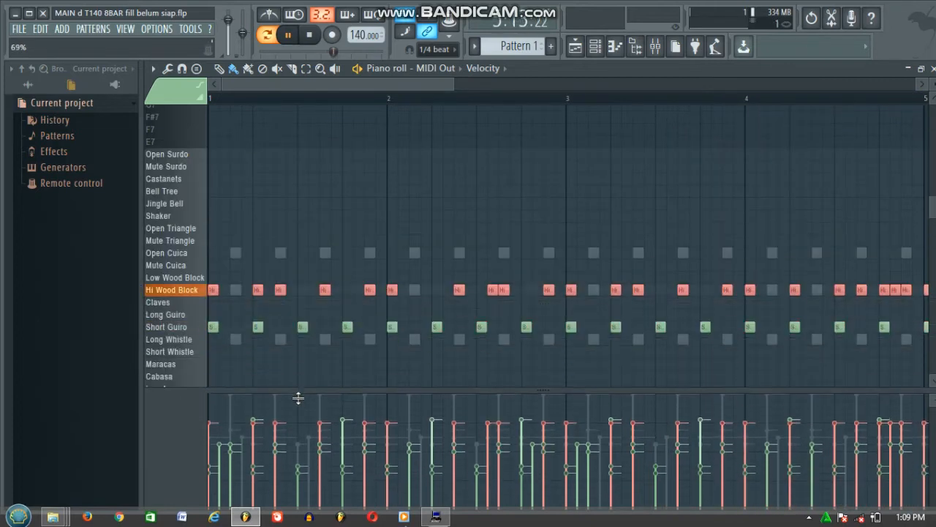
click(595, 46)
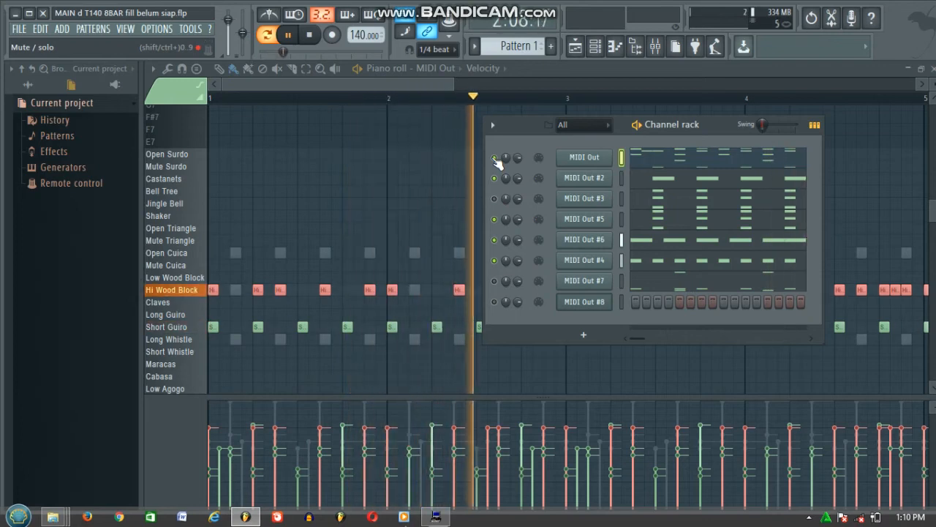
click(493, 283)
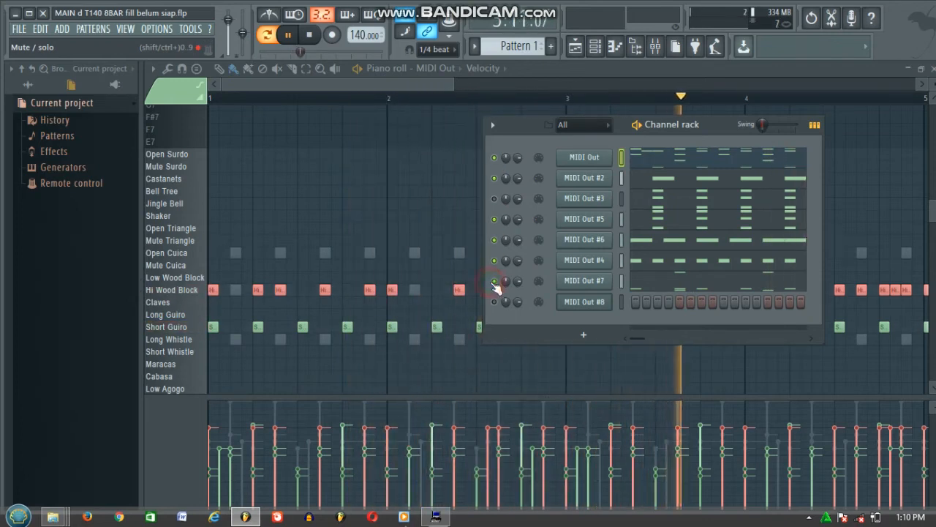
click(493, 283)
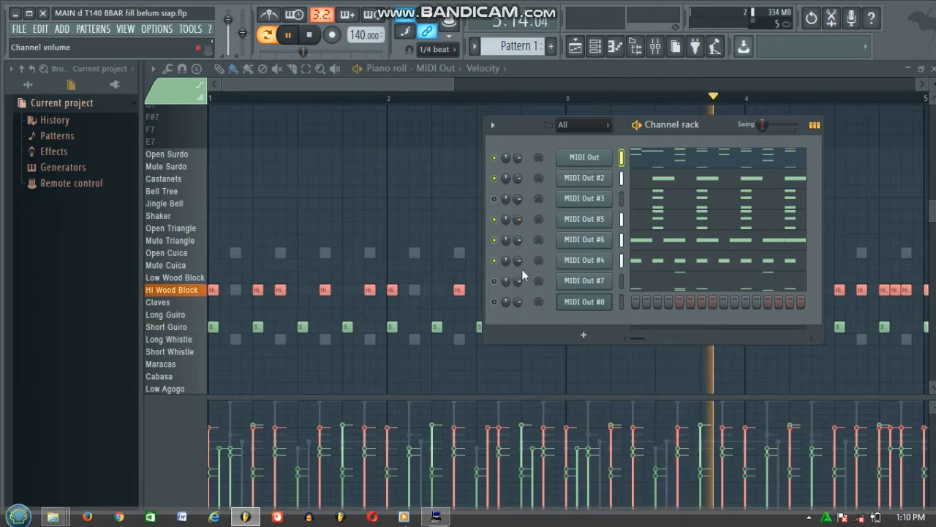
key(space)
Review the patch and function settings of MIDI Out #8 and unmute that channel
click(200, 296)
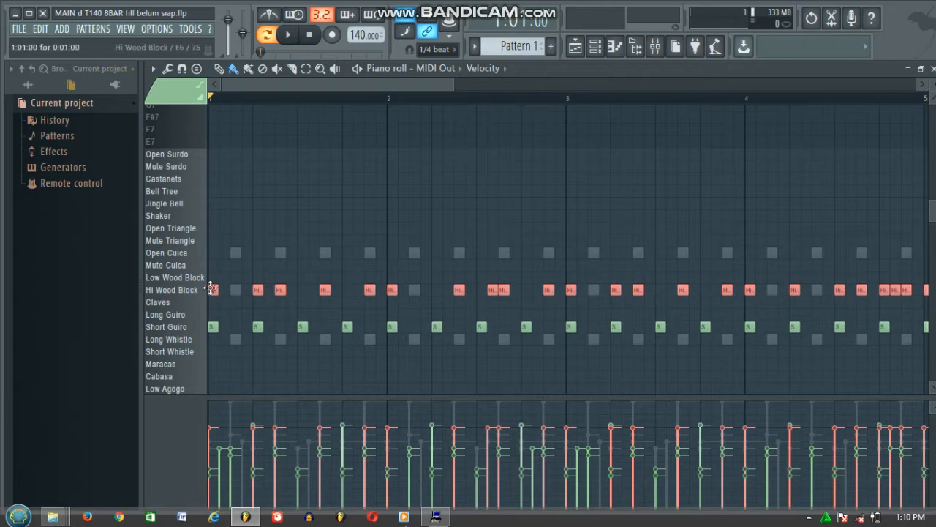
click(611, 48)
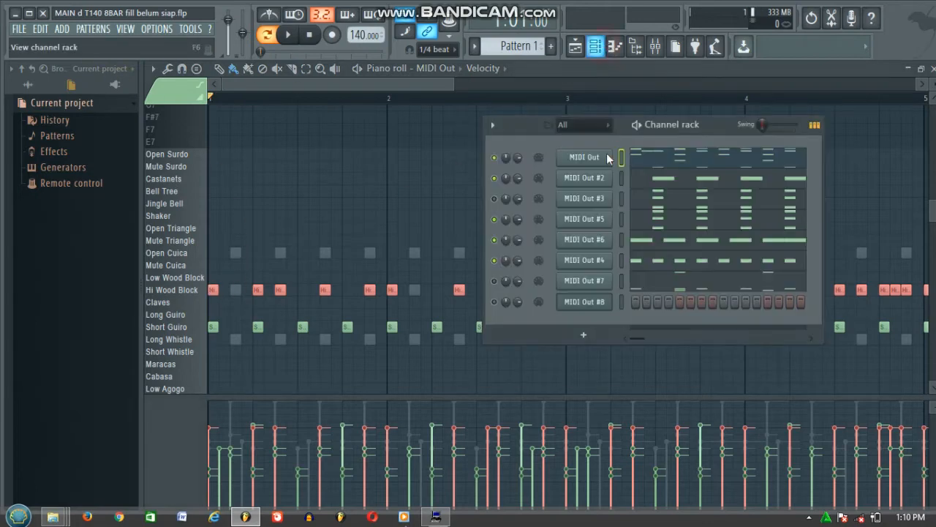
right_click(587, 306)
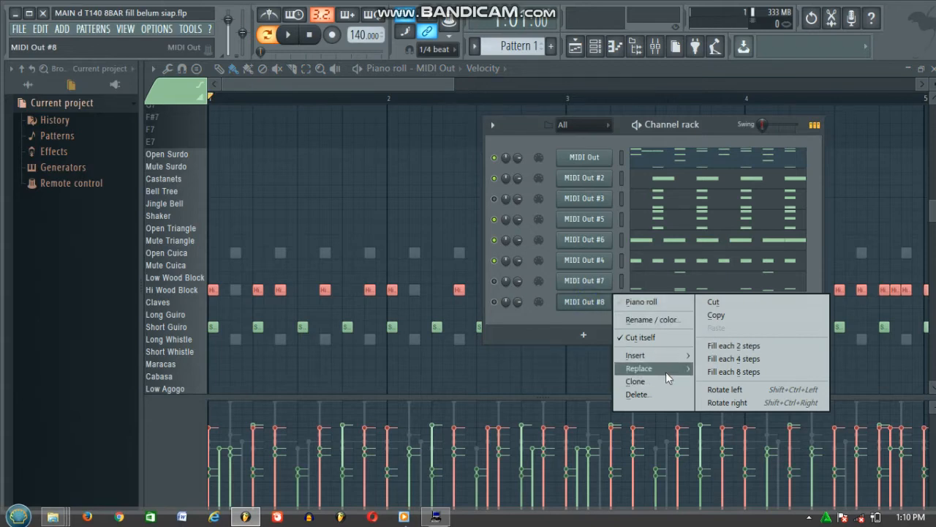
mouse_move(666, 372)
click(837, 194)
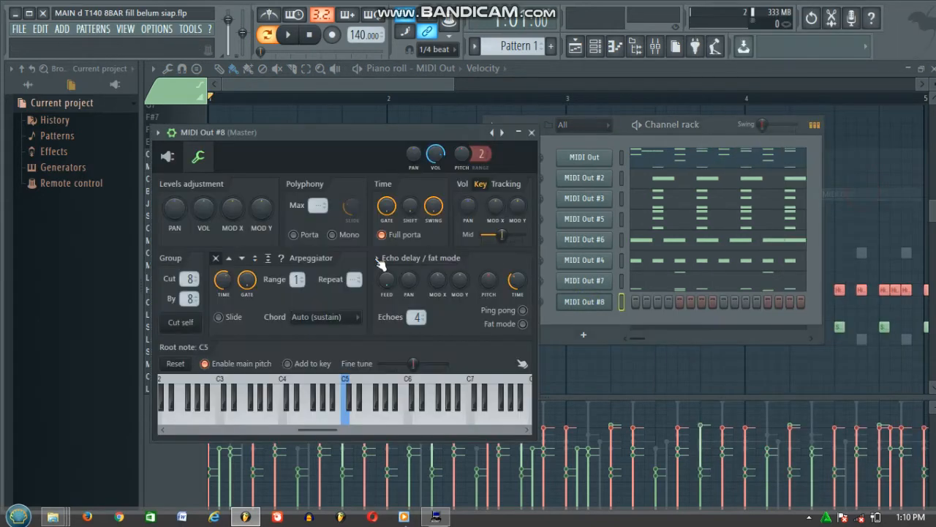
click(167, 157)
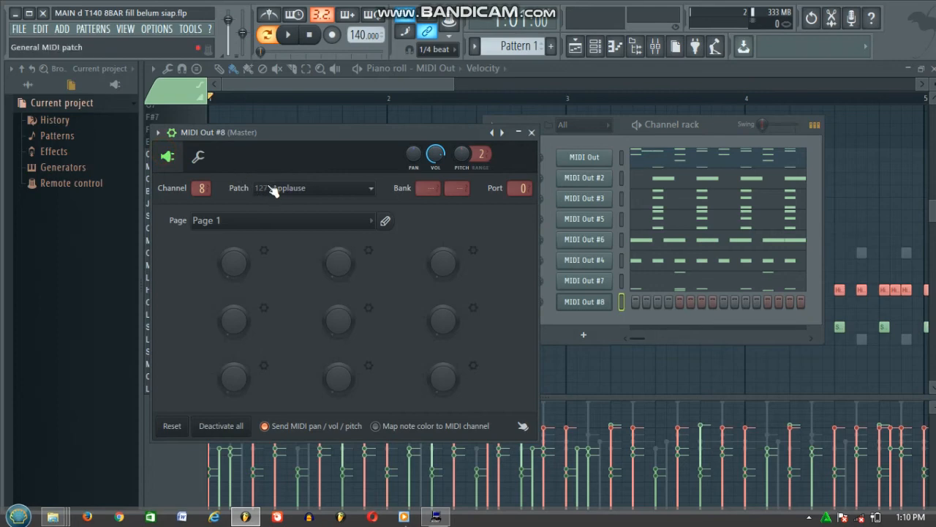
click(198, 156)
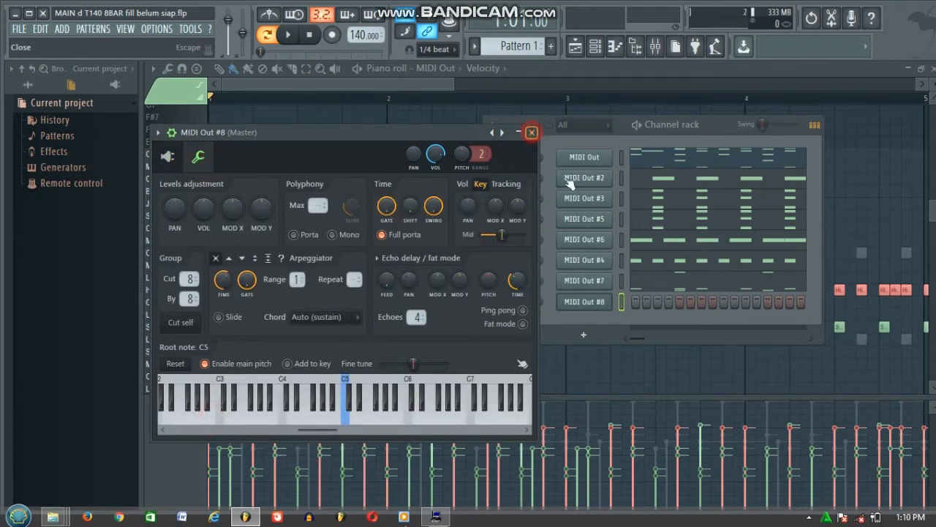
click(532, 132)
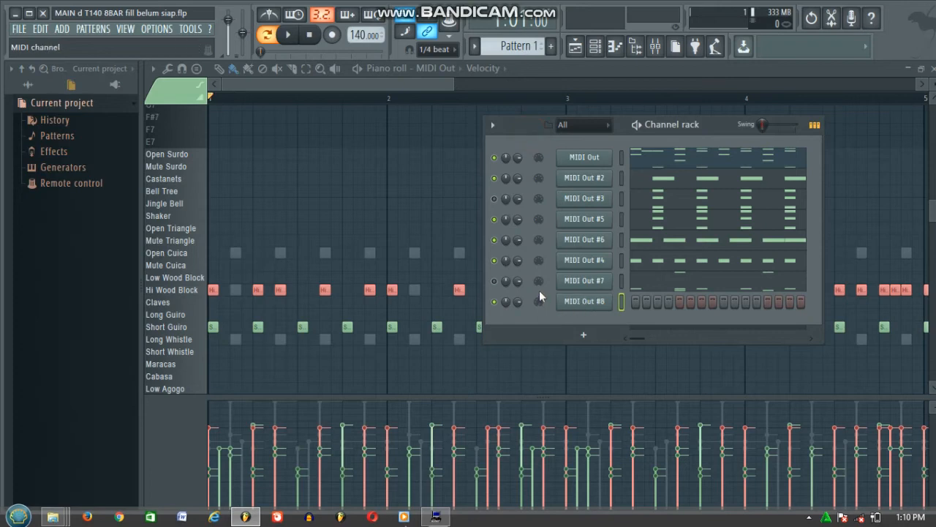
Paste the copied C3 notes into MIDI Out #8's piano roll and briefly play the pattern
right_click(591, 301)
click(626, 303)
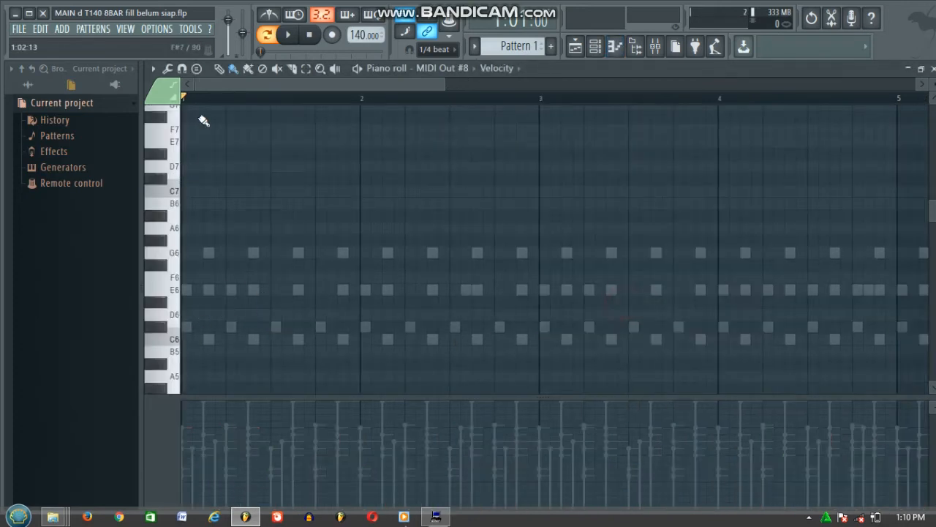
key(ctrl+v)
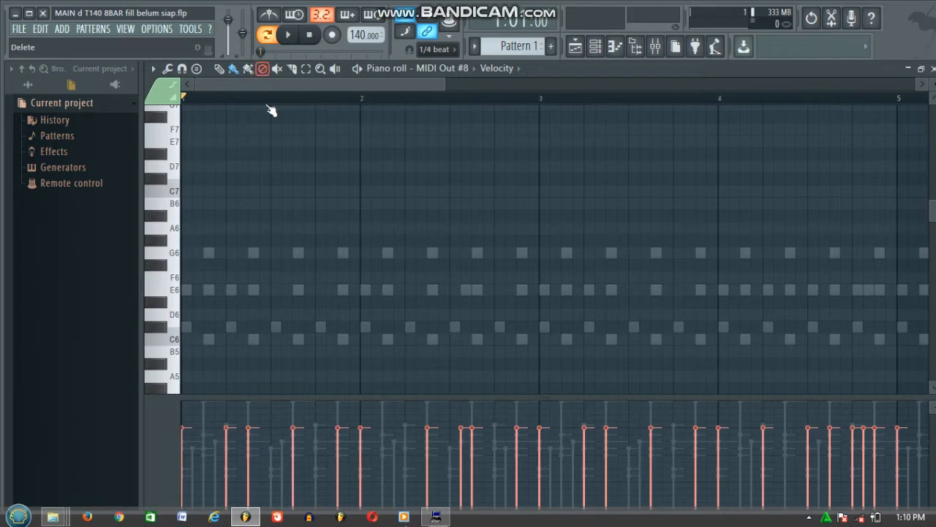
scroll(319, 277, down, 10)
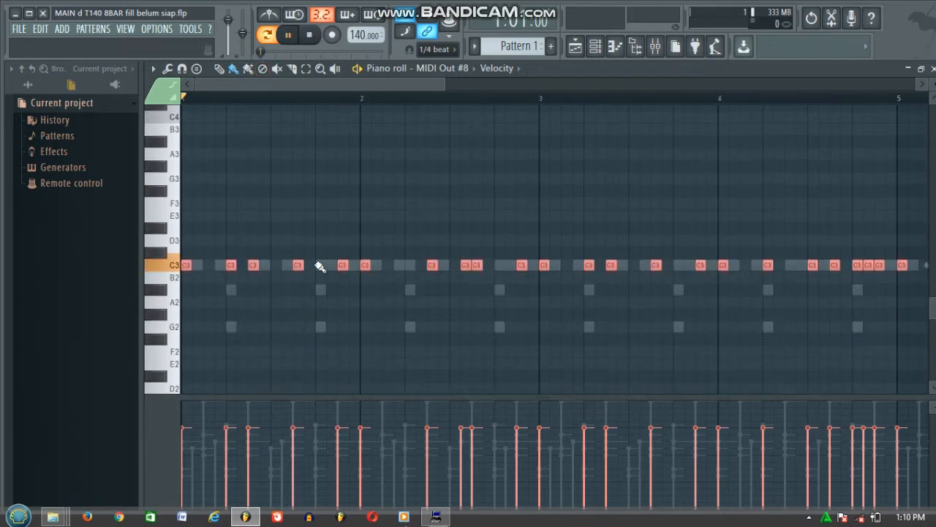
key(space)
Delete all the Hi Wood Block notes from the MIDI Out channel's piano roll
click(595, 46)
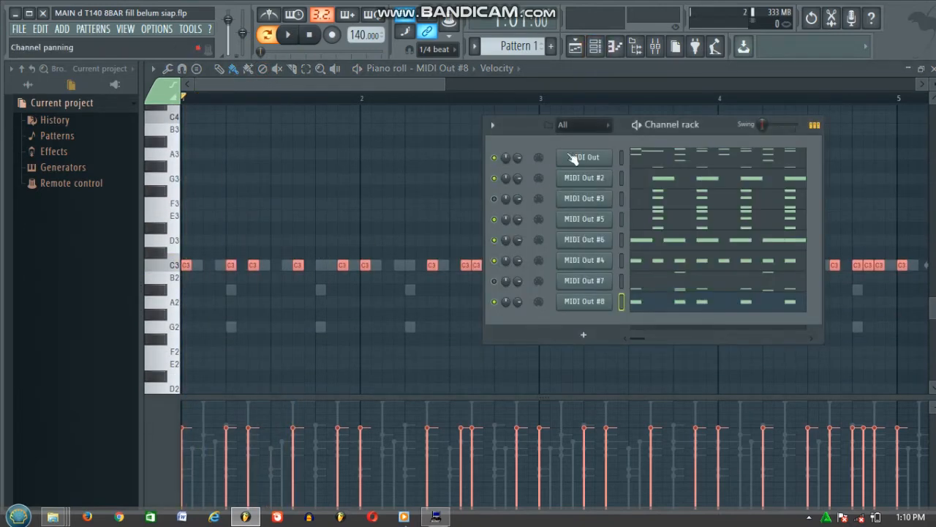
right_click(573, 160)
click(590, 156)
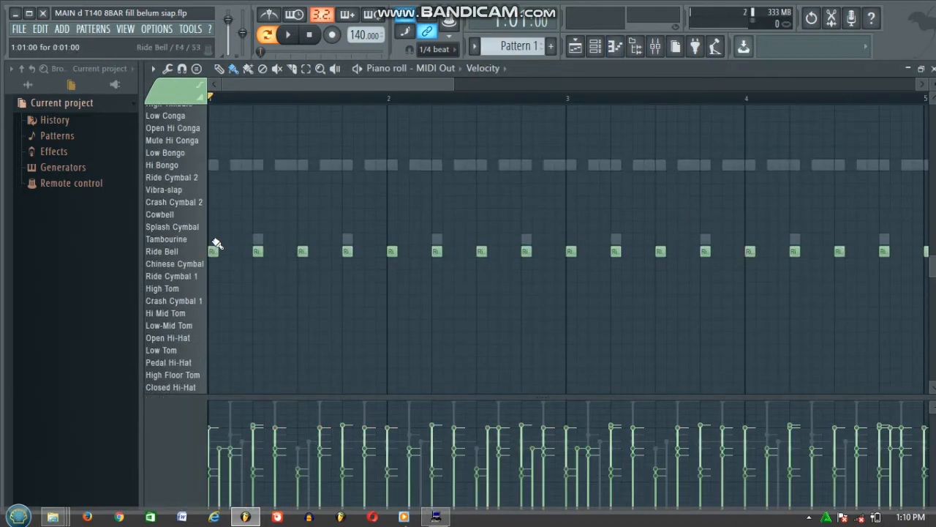
scroll(249, 183, up, 3)
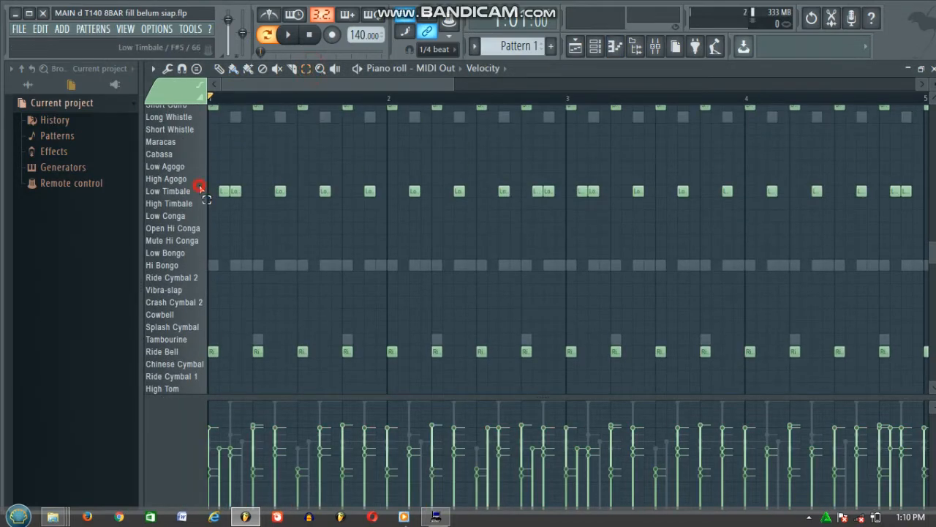
scroll(200, 189, up, 6)
click(194, 291)
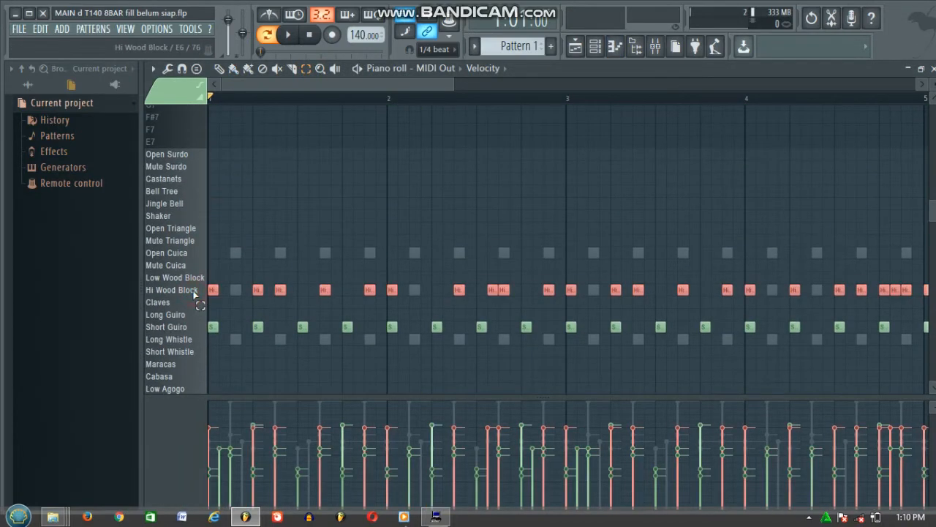
key(Delete)
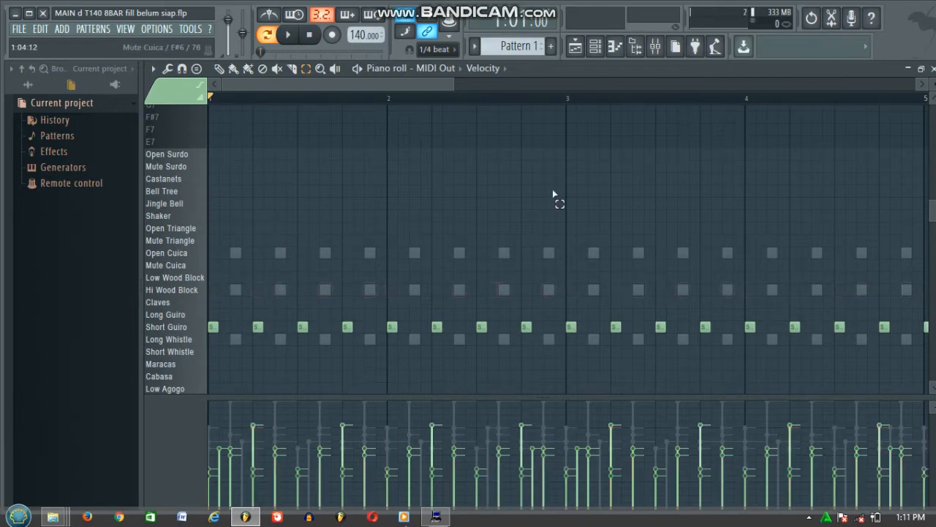
Play the pattern, locate the C3 notes in MIDI Out #8's piano roll and play the pattern again
key(space)
click(635, 46)
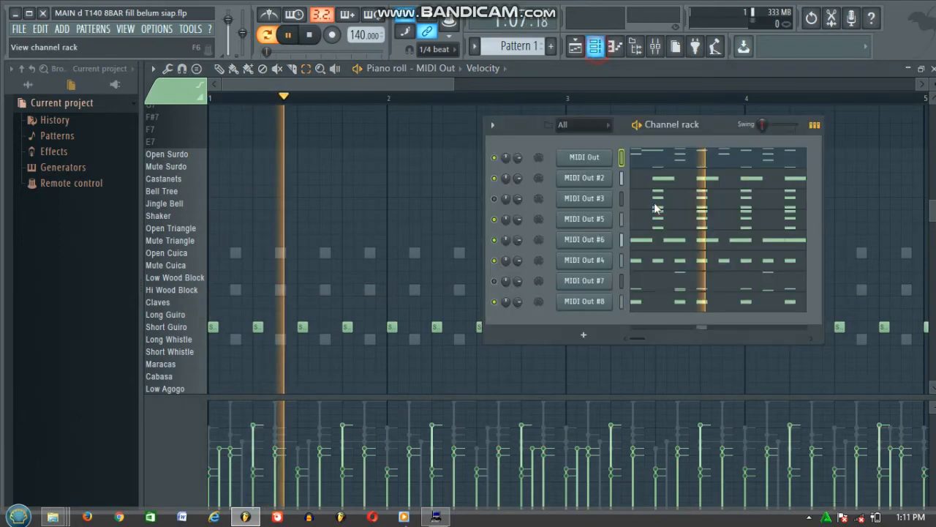
right_click(580, 306)
click(640, 301)
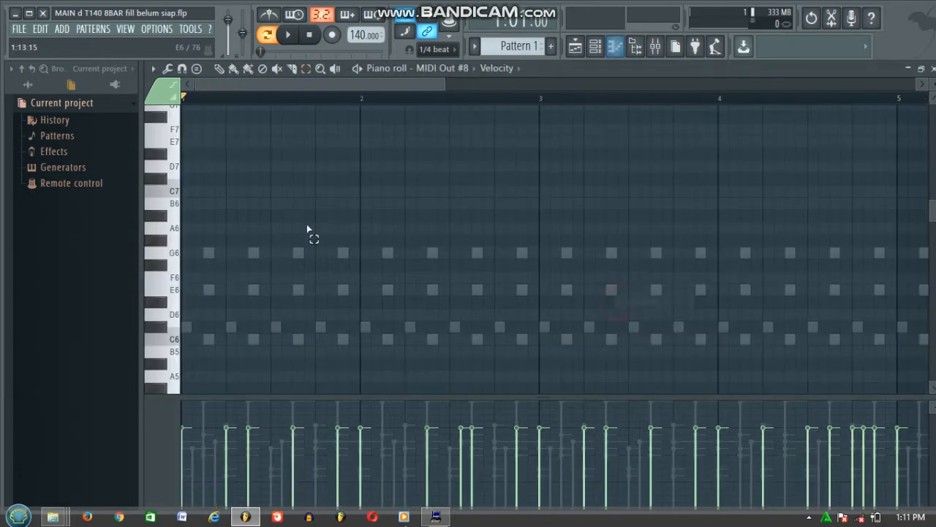
scroll(183, 259, down, 15)
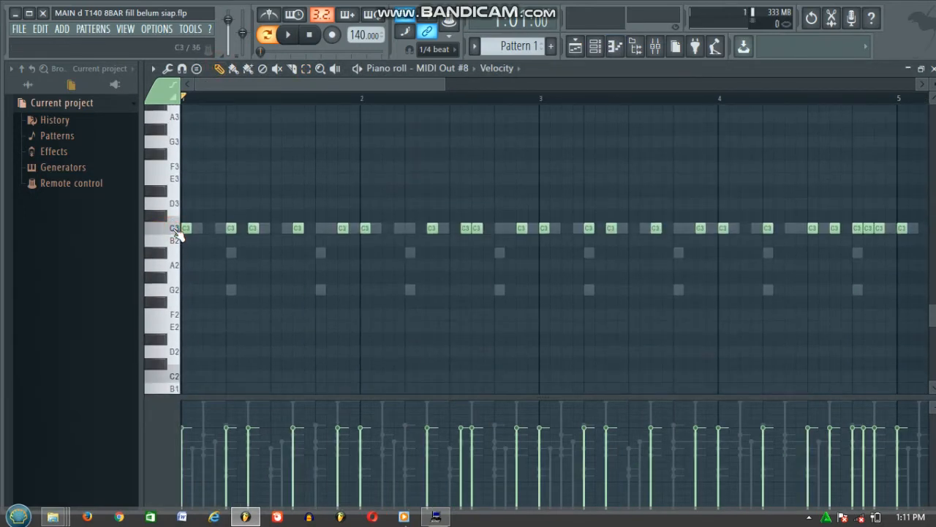
key(space)
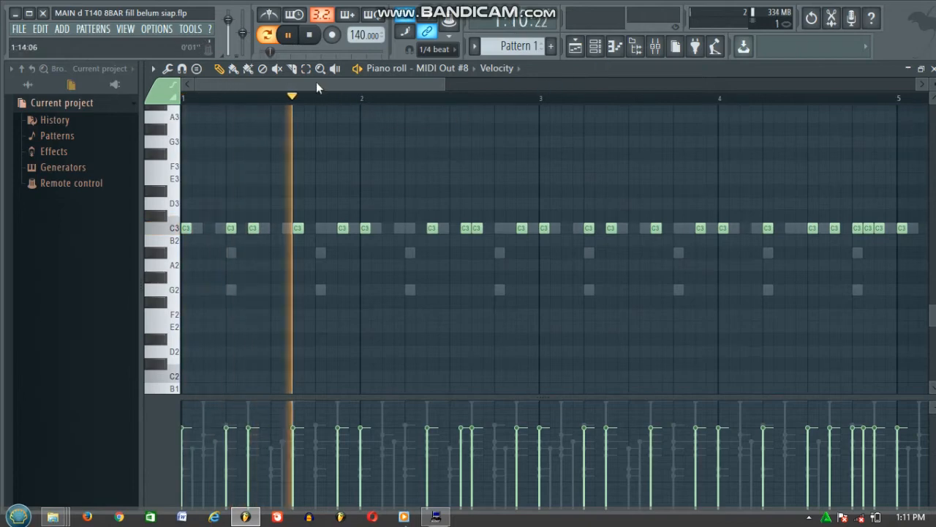
Mute MIDI Out #6 and replay the pattern from the start
click(595, 47)
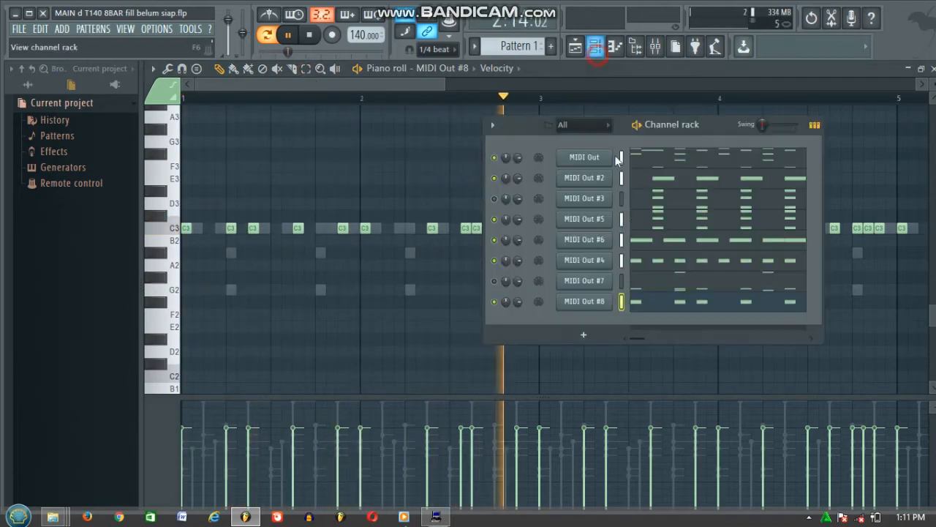
key(space)
key(space)
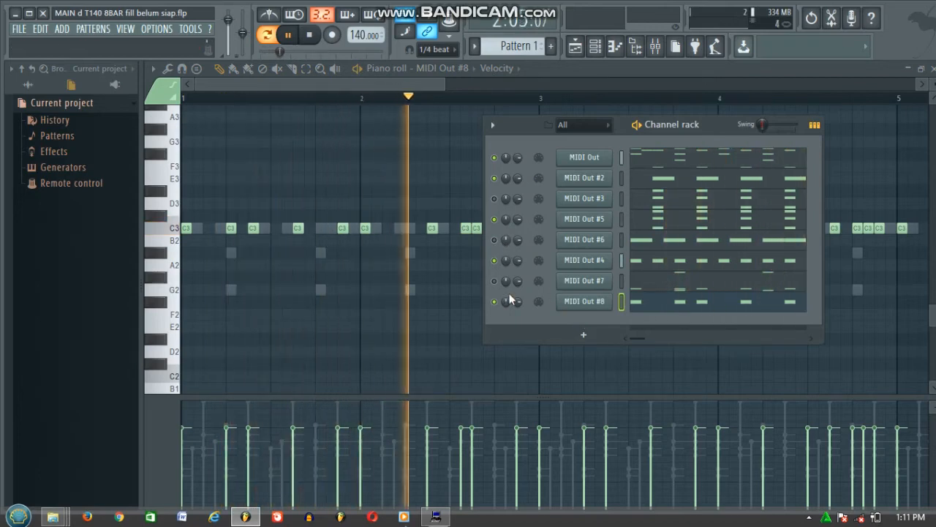
Move all of MIDI Out #8's C3 notes down to B2 and shrink the velocity lane below the note grid
right_click(582, 302)
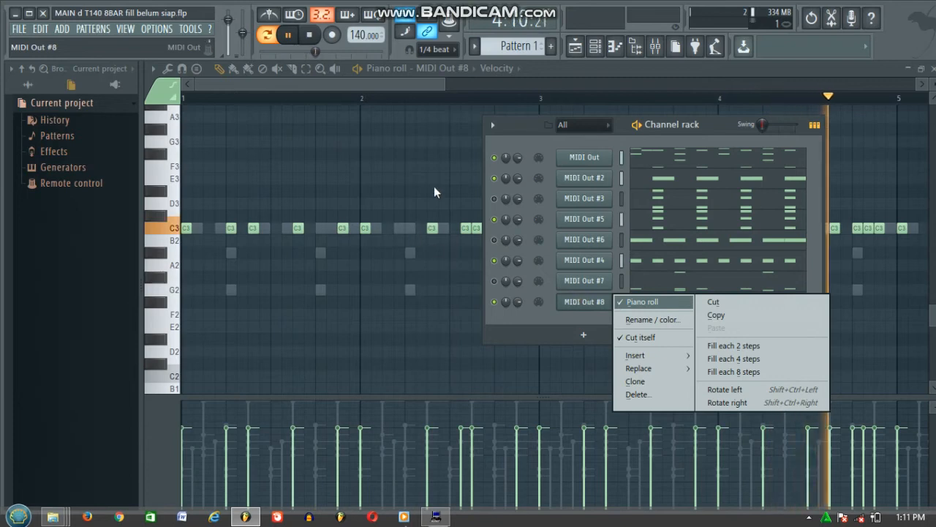
click(306, 68)
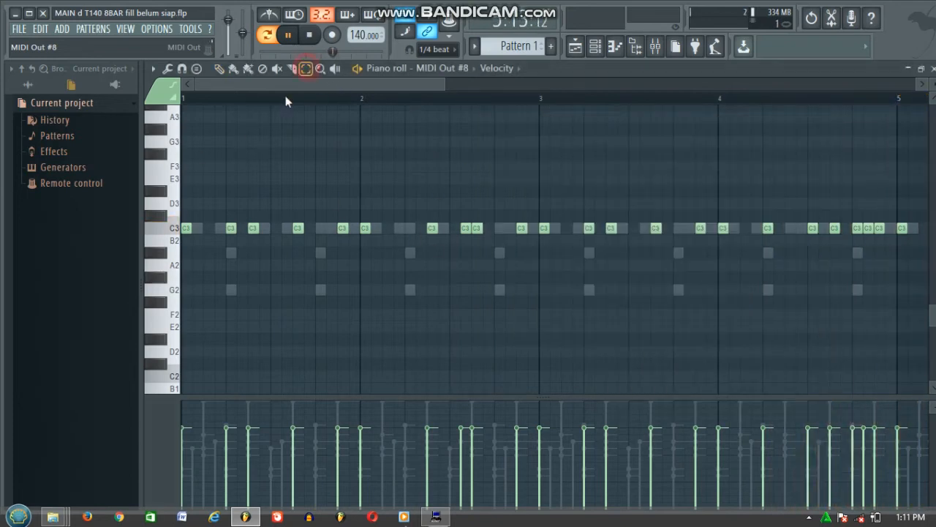
click(177, 229)
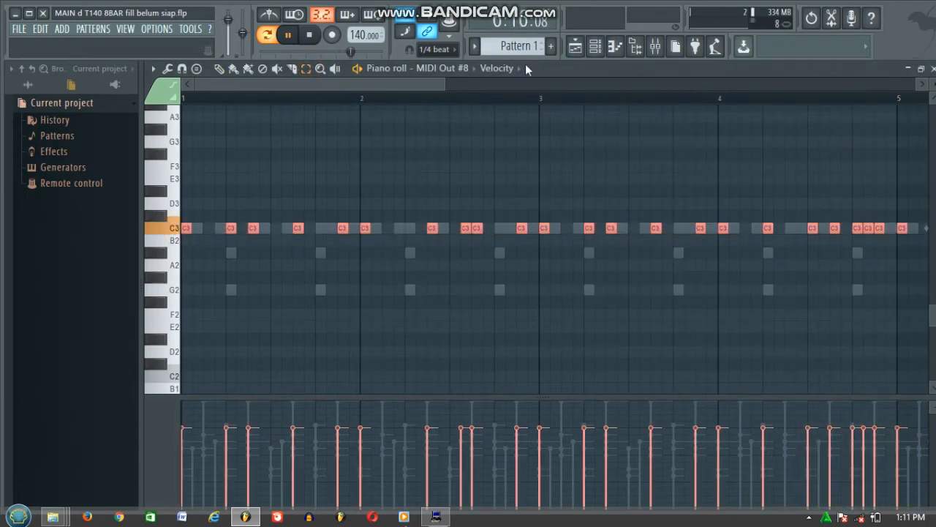
click(493, 399)
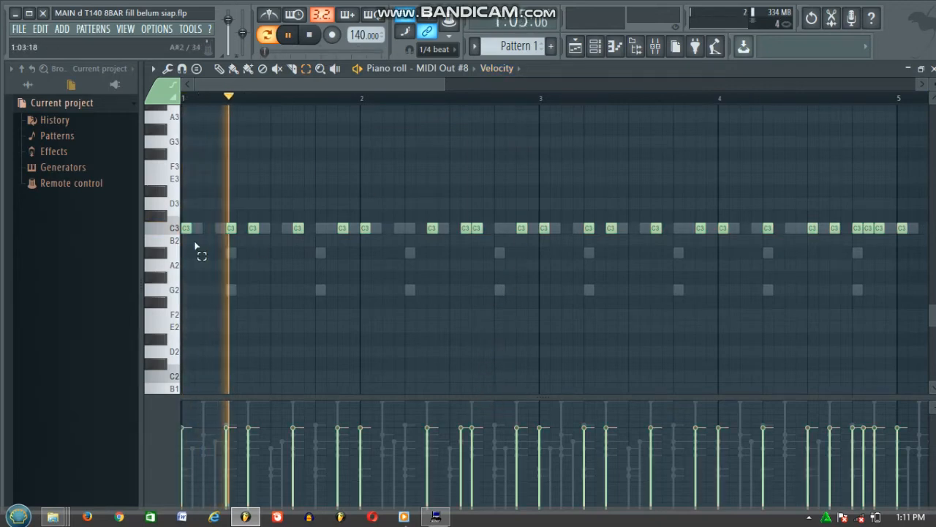
click(177, 229)
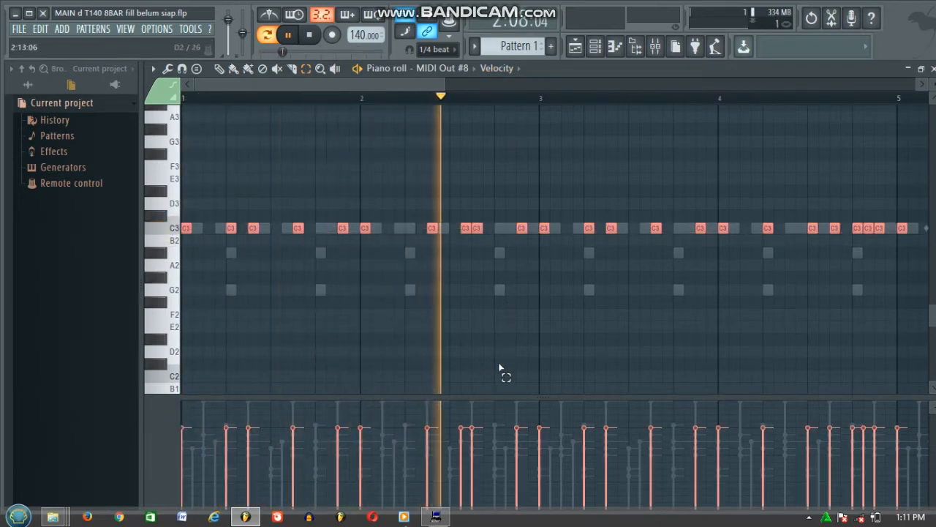
drag(504, 397, 460, 387)
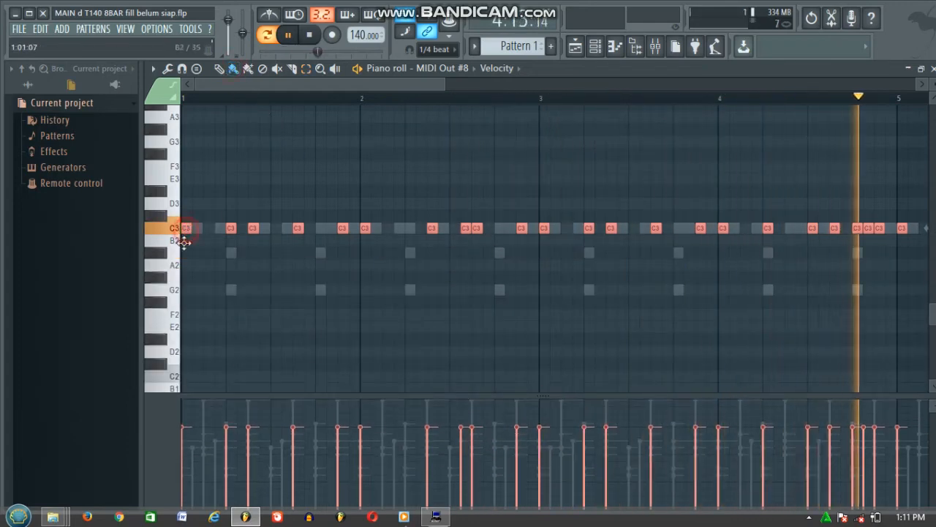
drag(187, 229, 184, 242)
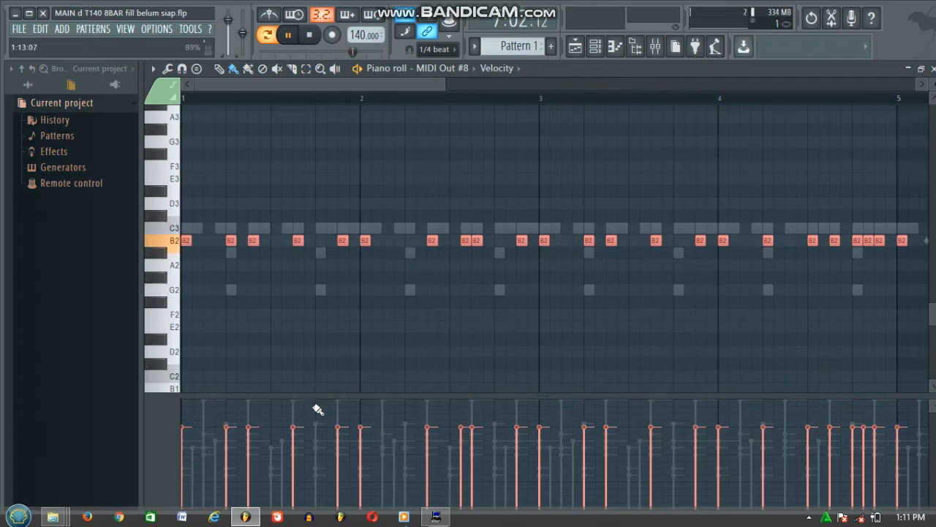
drag(316, 395, 358, 139)
drag(386, 401, 389, 454)
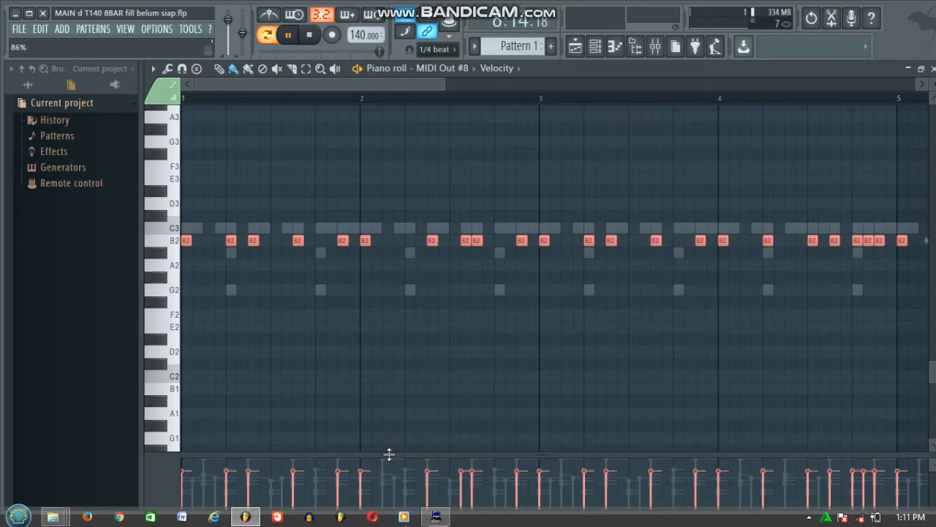
Unmute MIDI Out #3 and MIDI Out #6 and audition the pattern
click(595, 46)
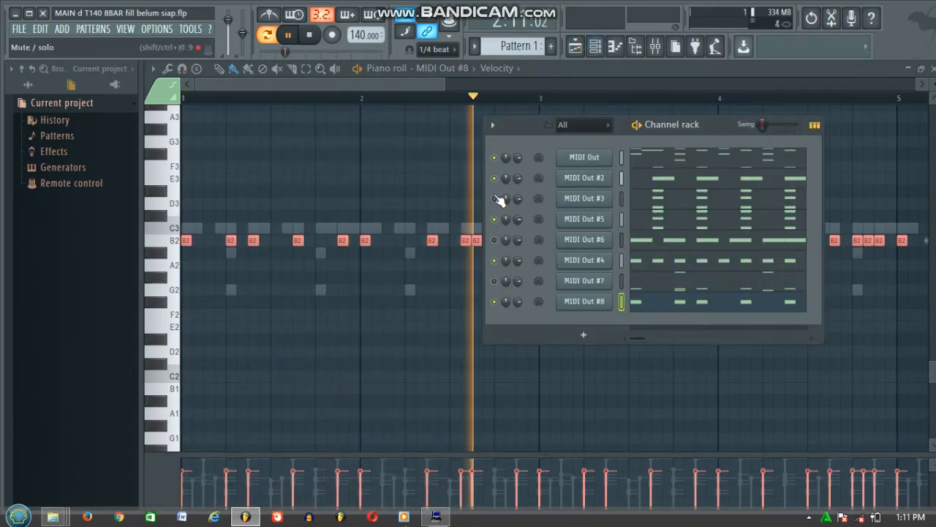
key(space)
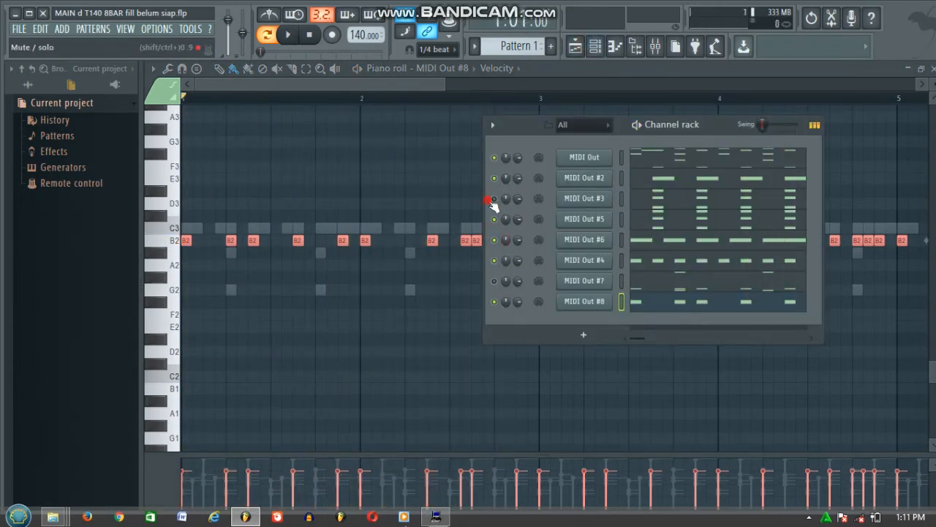
key(space)
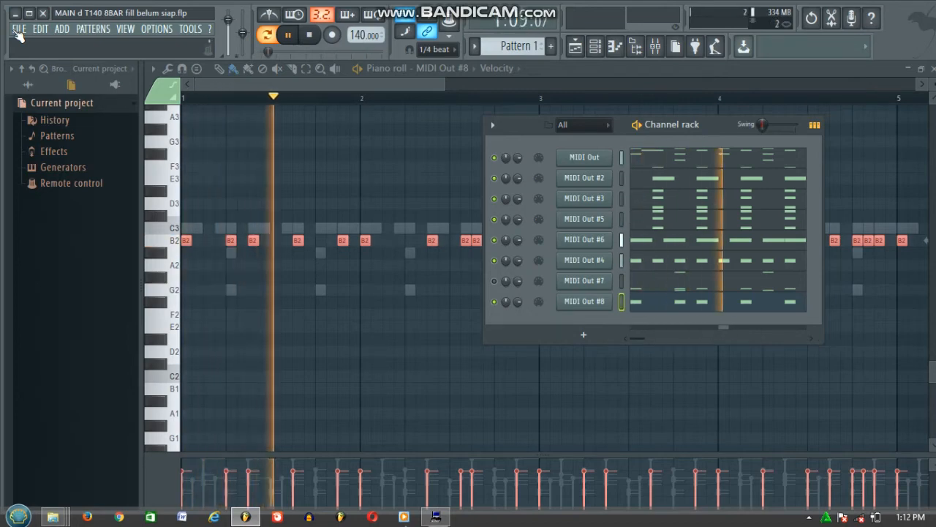
key(space)
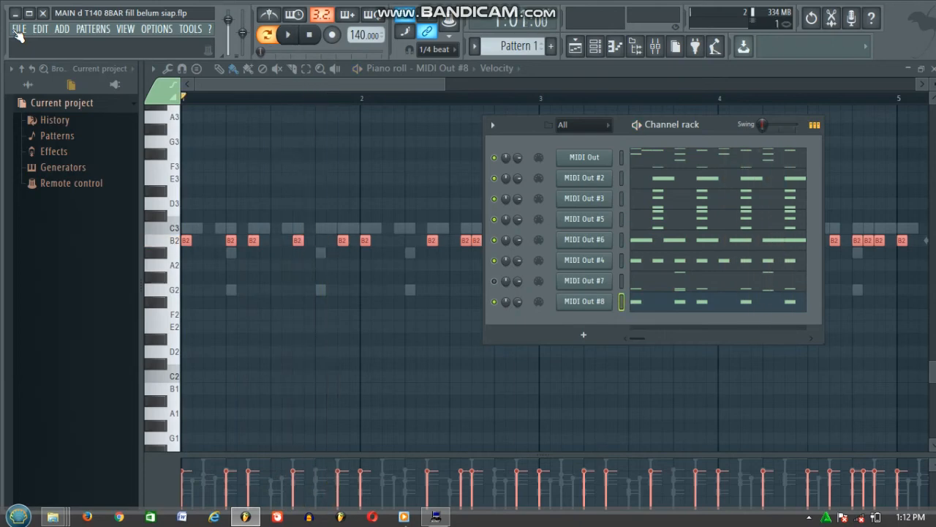
Shift all the Sticks notes in the MIDI Out channel's piano roll one beat later
right_click(593, 164)
click(644, 158)
scroll(183, 156, down, 4)
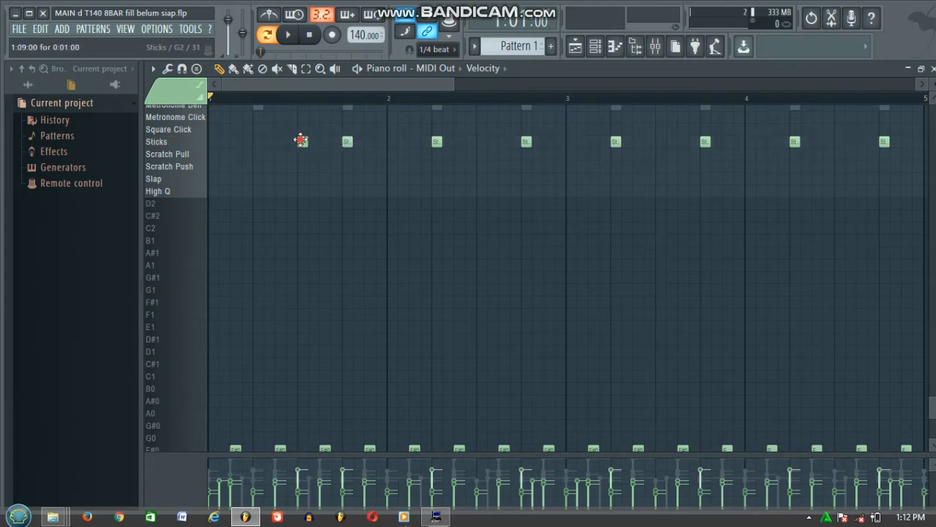
double_click(195, 144)
drag(257, 141, 302, 141)
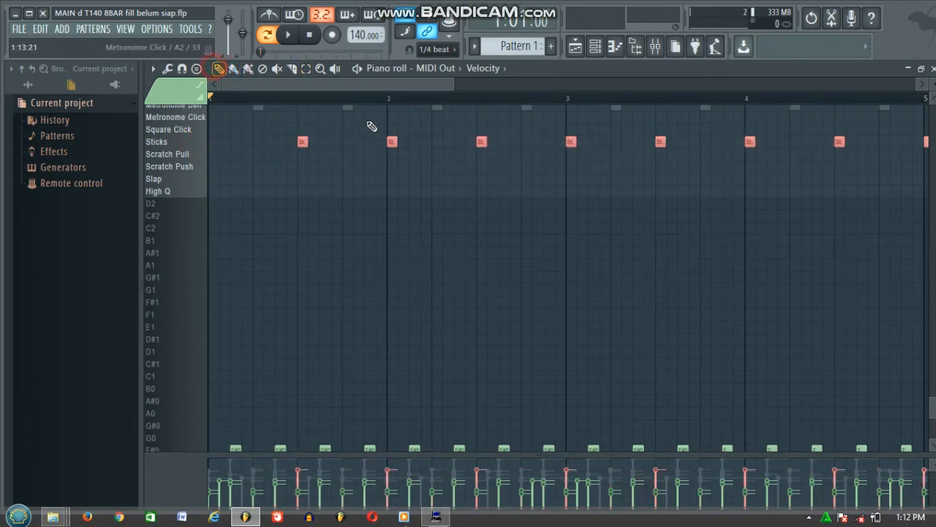
Delete the Sticks notes at the starts of bars 2 to 8, keeping only the mid-bar ones, while auditioning the pattern
scroll(490, 104, down, 3)
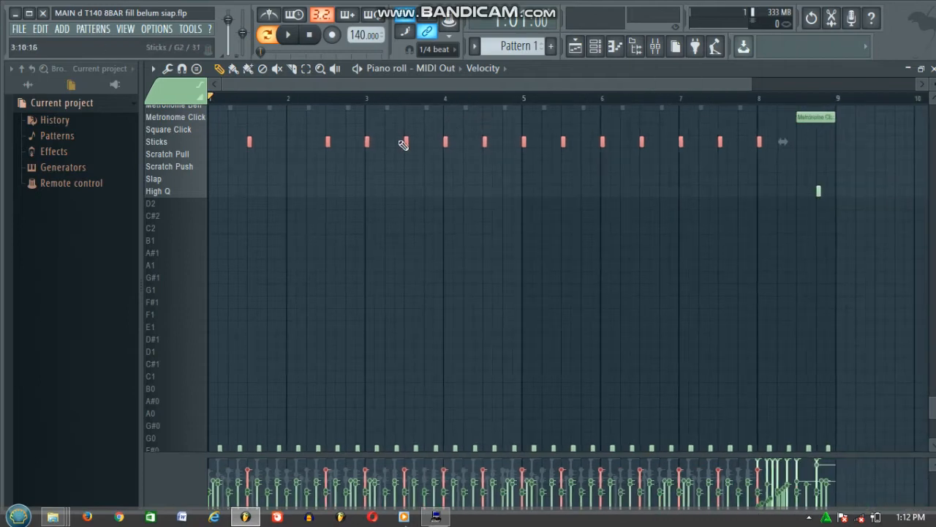
click(444, 142)
right_click(524, 142)
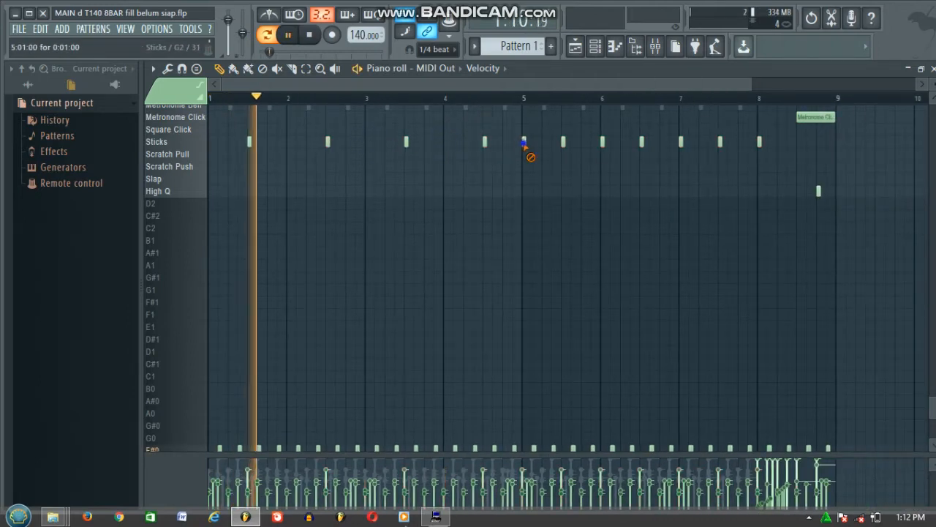
right_click(681, 142)
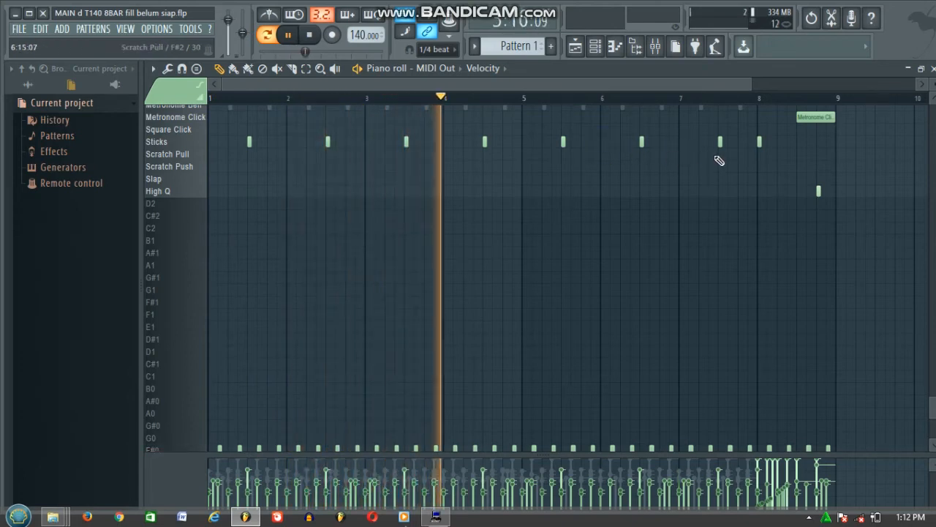
right_click(759, 142)
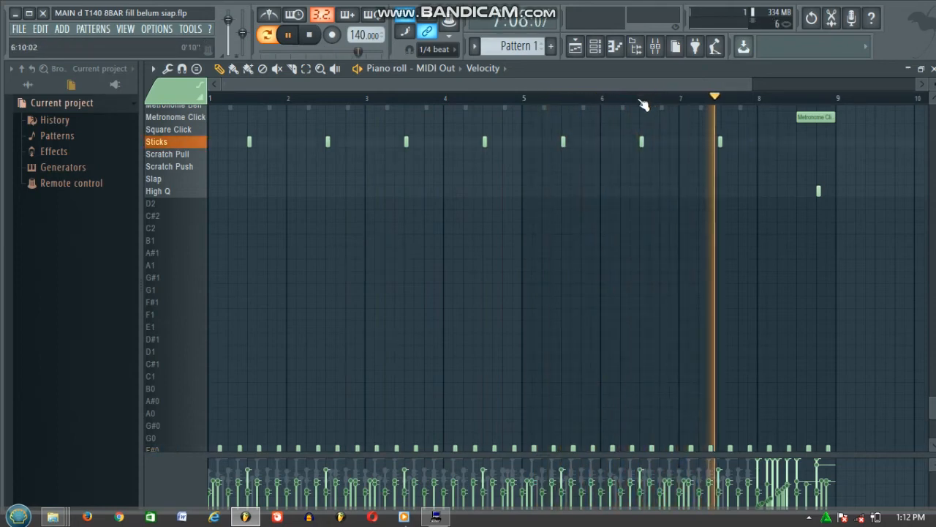
key(space)
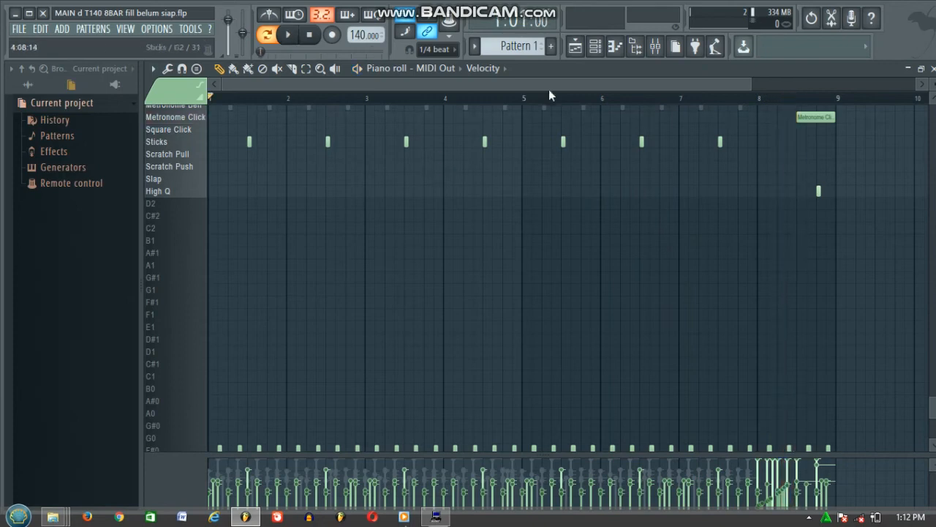
Unmute MIDI Out #7, delete all the C3 notes from its piano roll and play the pattern
click(596, 47)
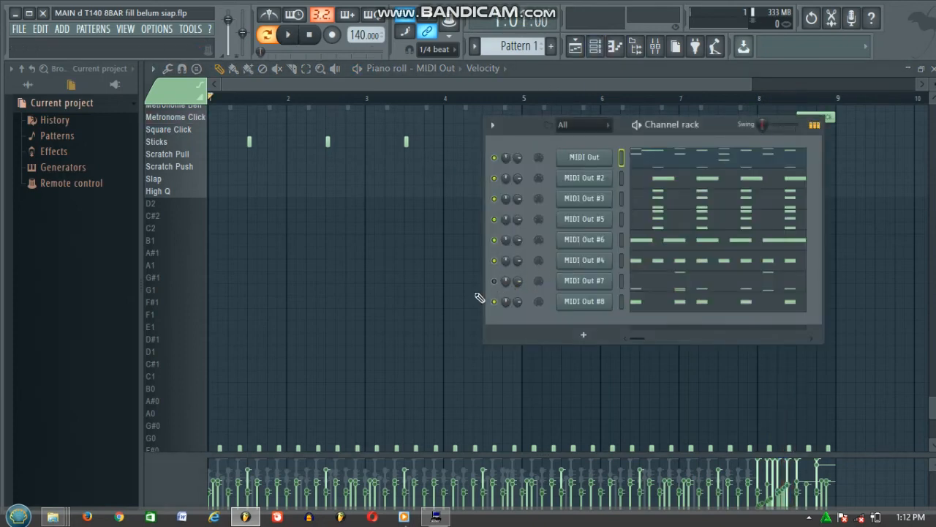
right_click(599, 287)
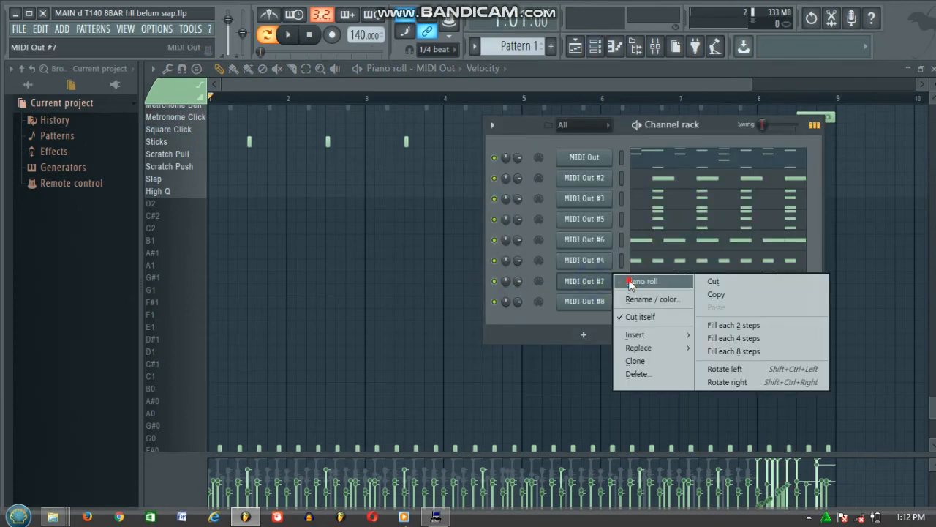
click(629, 279)
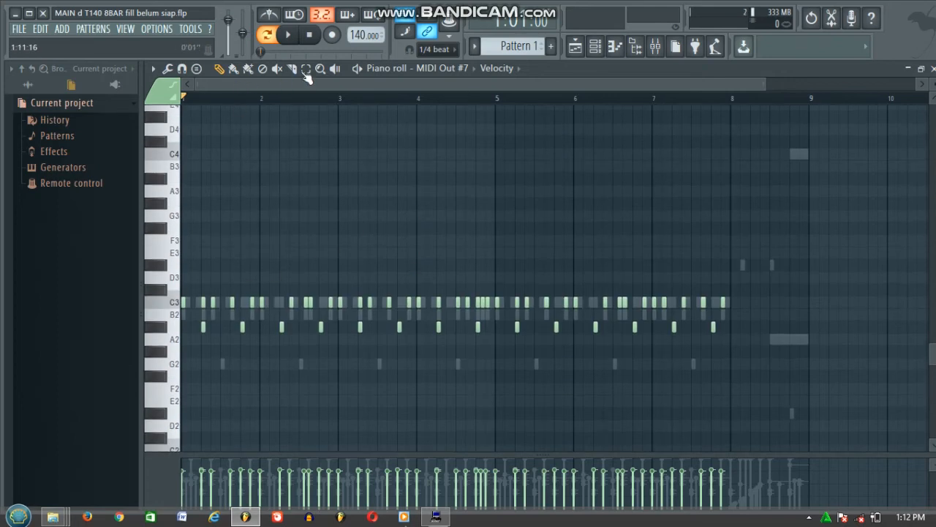
double_click(174, 306)
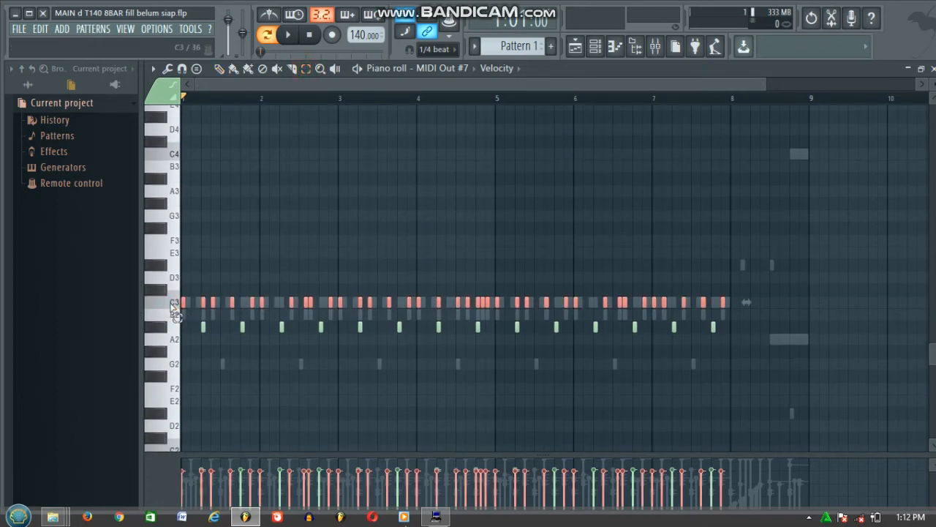
key(alt+m)
key(space)
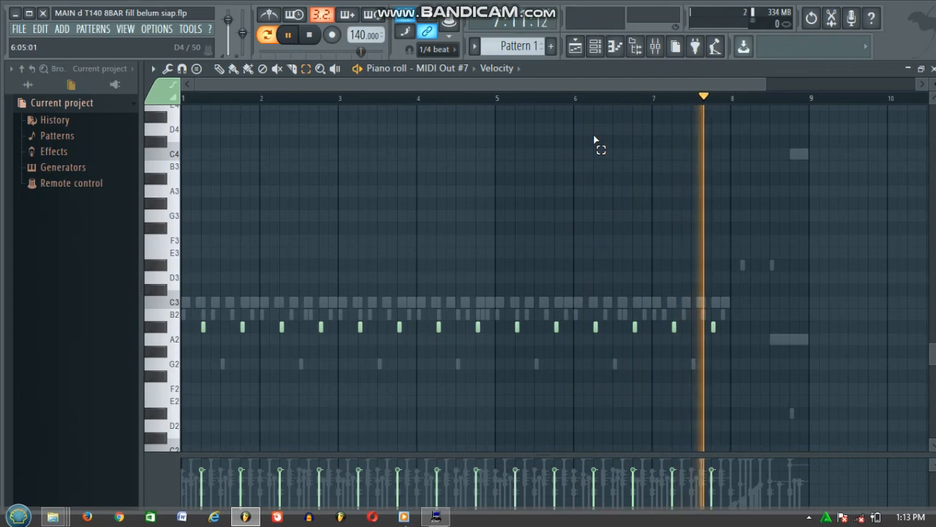
Examine the drum notes in the MIDI Out channel's piano roll while the pattern plays
click(595, 46)
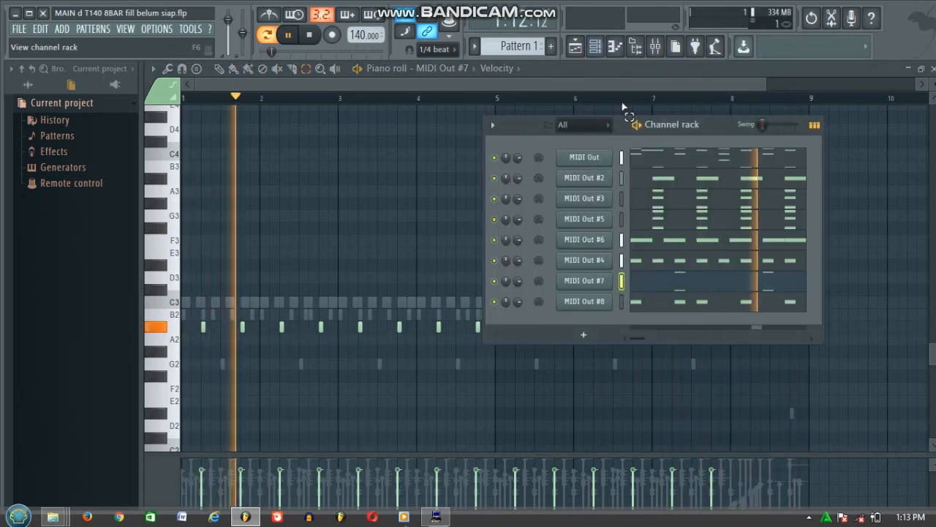
right_click(591, 156)
click(604, 157)
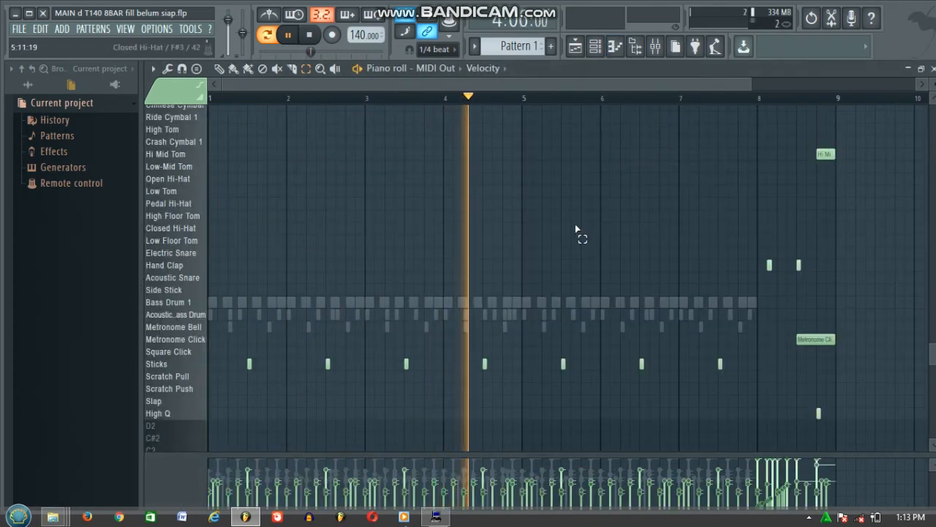
scroll(580, 231, down, 6)
scroll(578, 227, up, 9)
scroll(578, 226, up, 5)
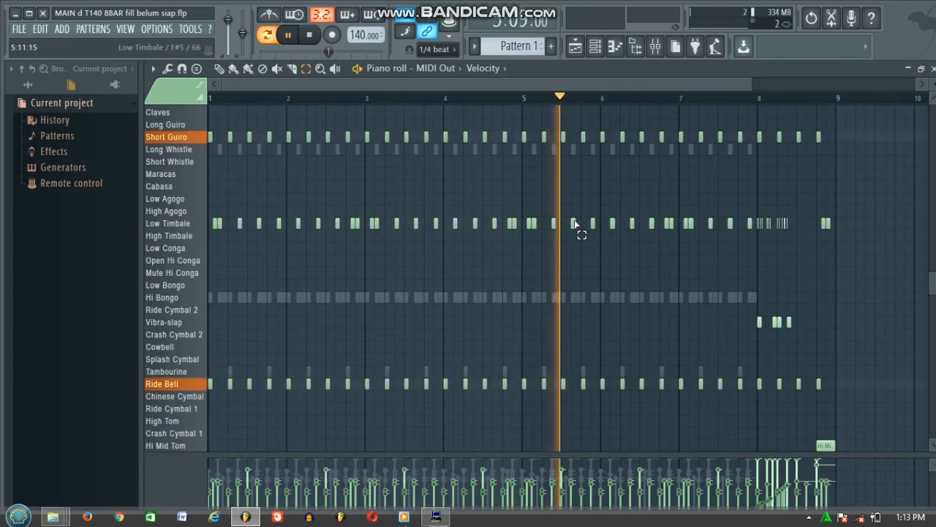
click(595, 46)
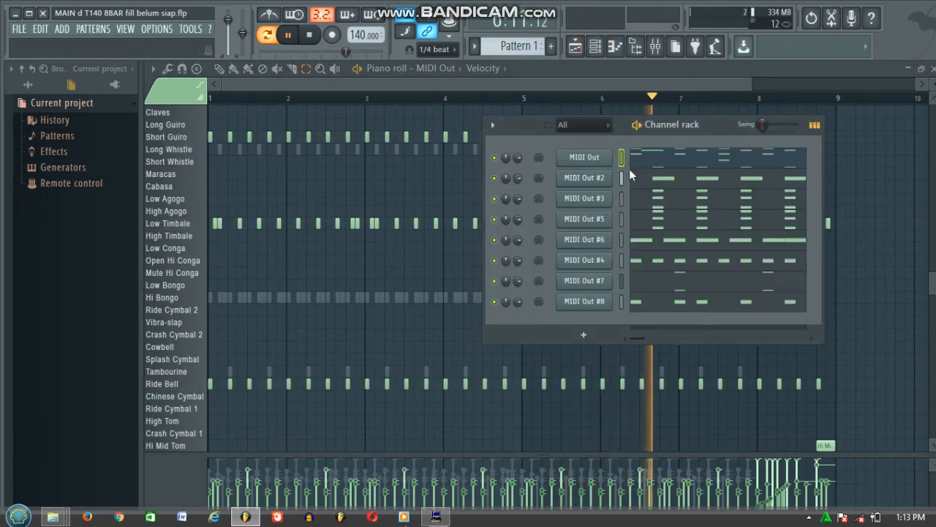